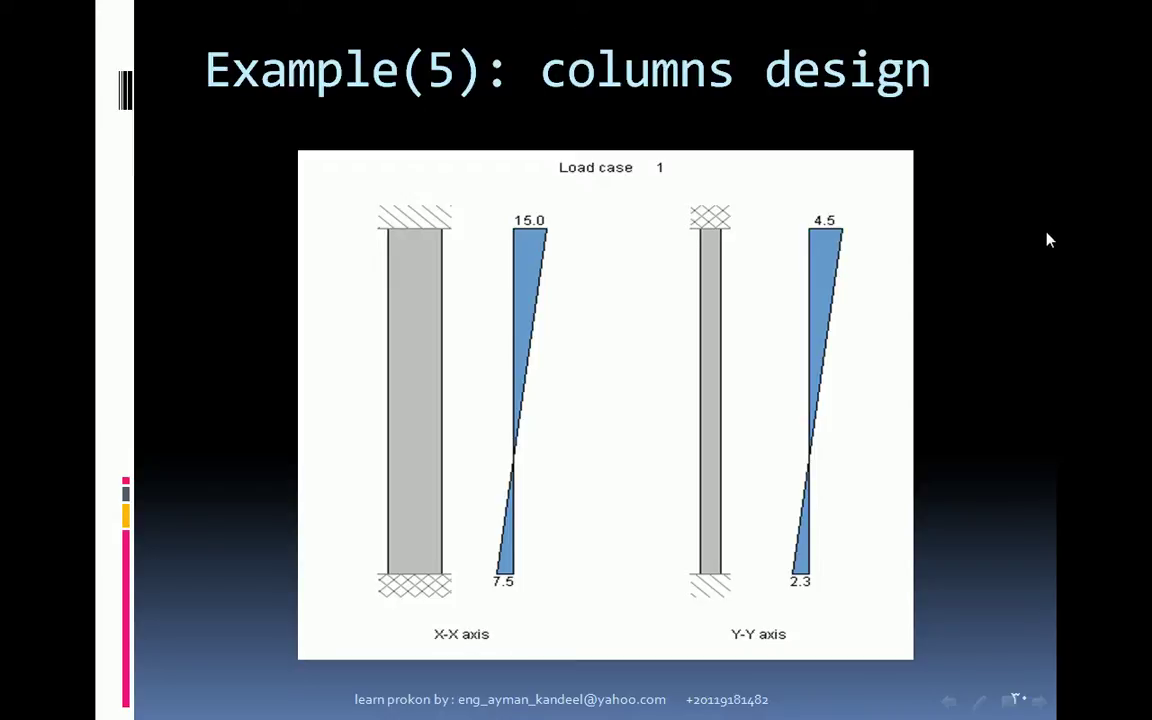
Step: End the PowerPoint slide show, minimise PowerPoint, and launch PROKON CalcPad from the desktop
{"action": "key", "text": "Escape"}
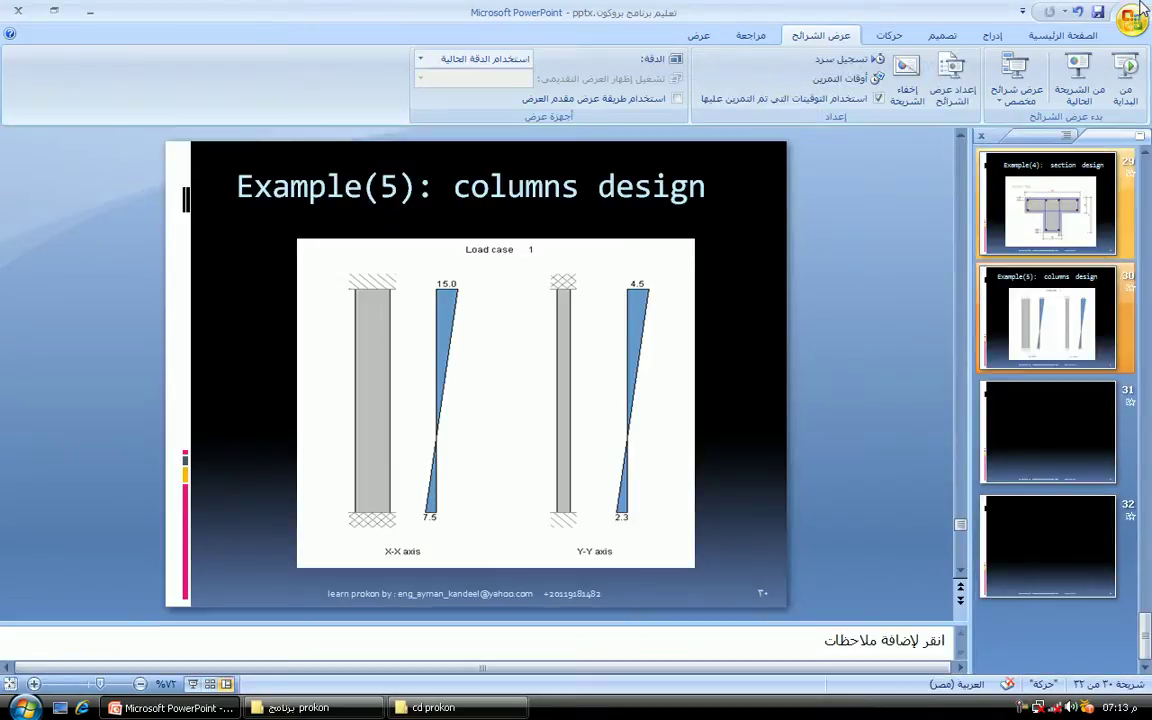
{"action": "left_click", "coordinate": [91, 10]}
{"action": "double_click", "coordinate": [162, 155]}
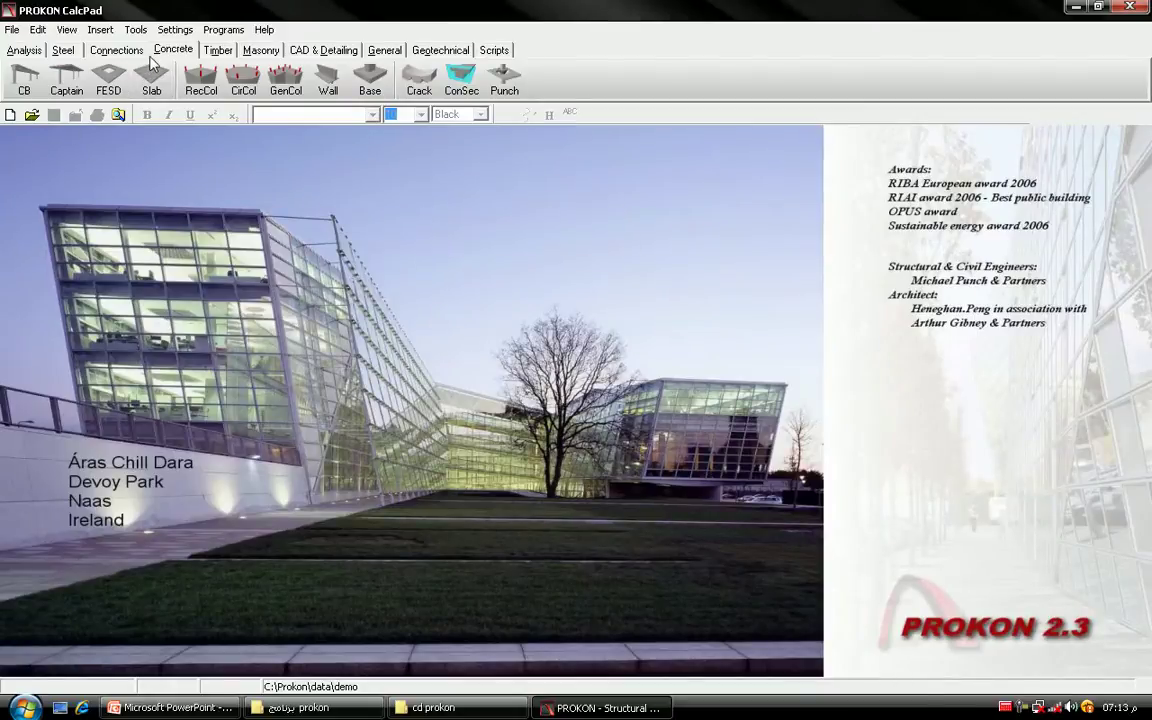
Step: Start the RecCol module and load the '1 Short column with axial load' example
{"action": "left_click", "coordinate": [205, 84]}
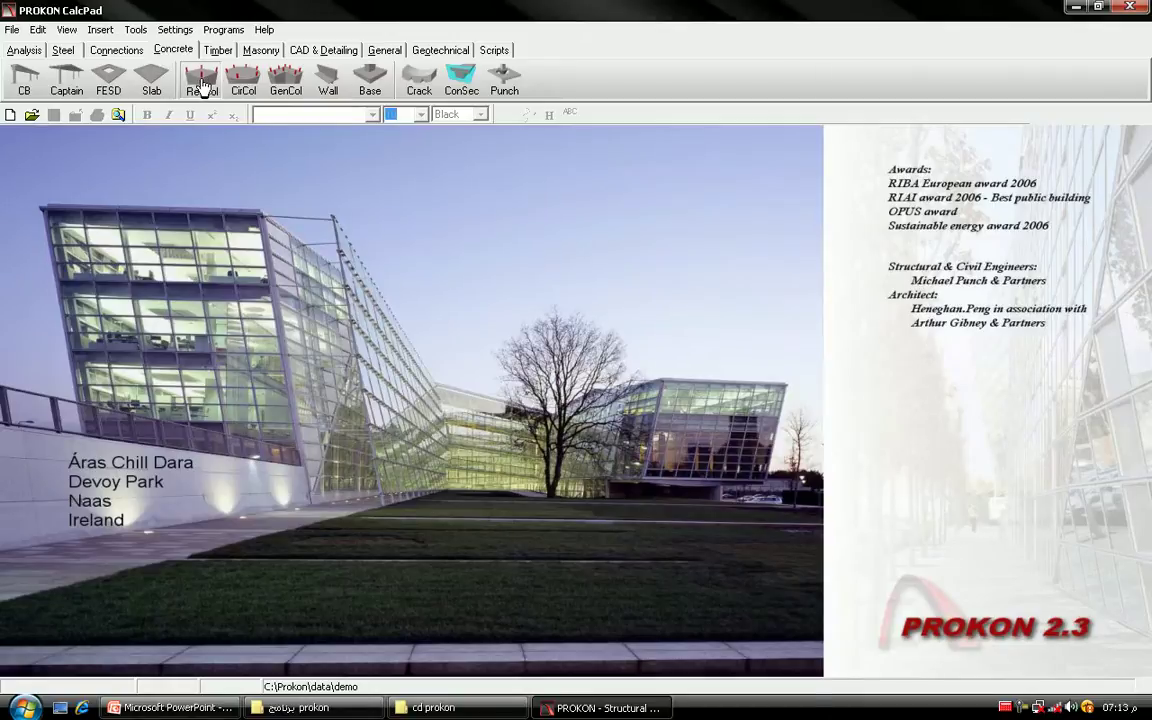
{"action": "left_click", "coordinate": [457, 31]}
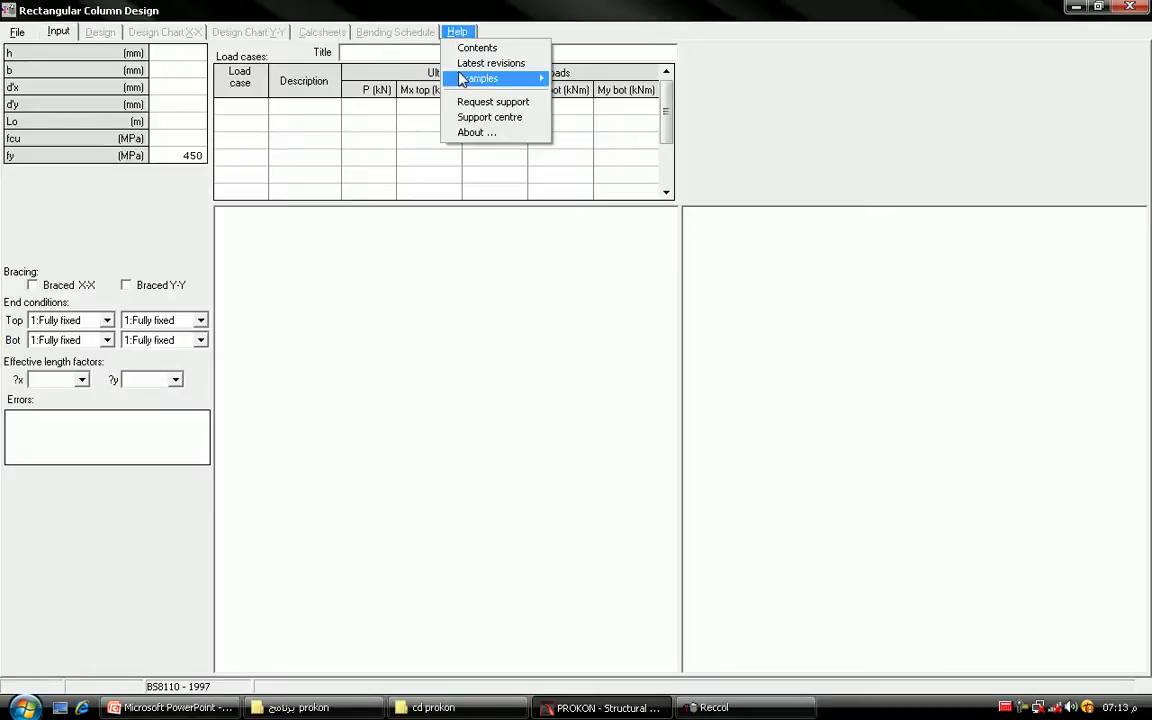
{"action": "mouse_move", "coordinate": [492, 78]}
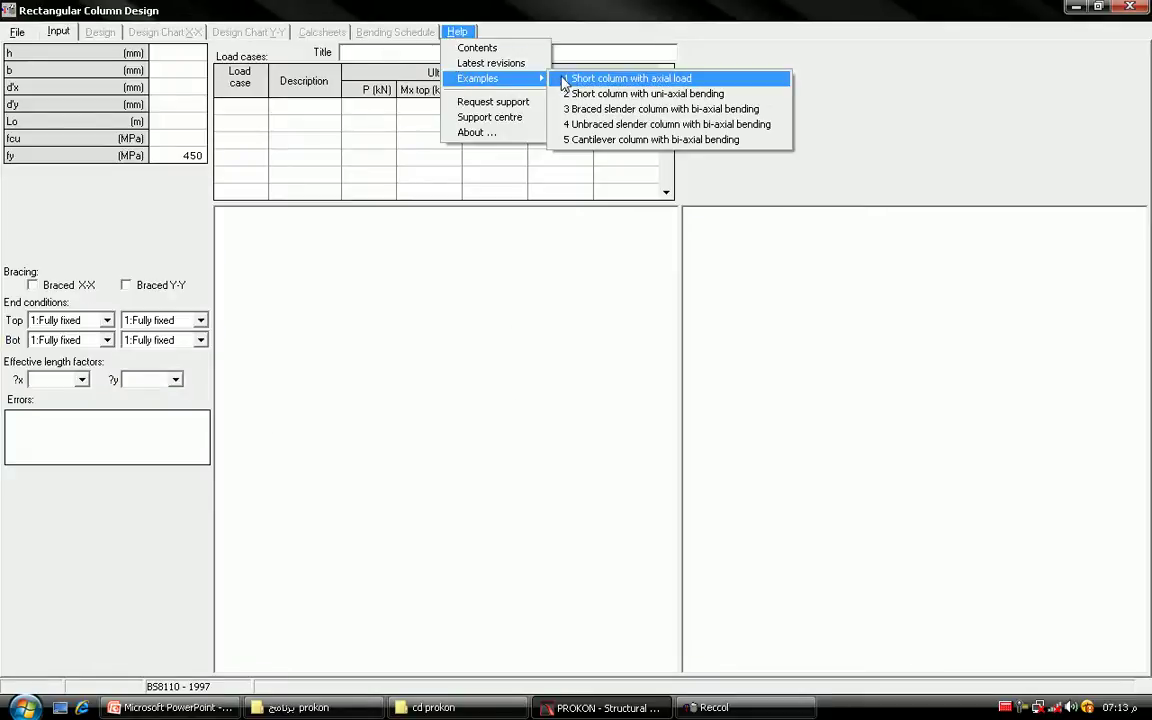
{"action": "left_click", "coordinate": [565, 84]}
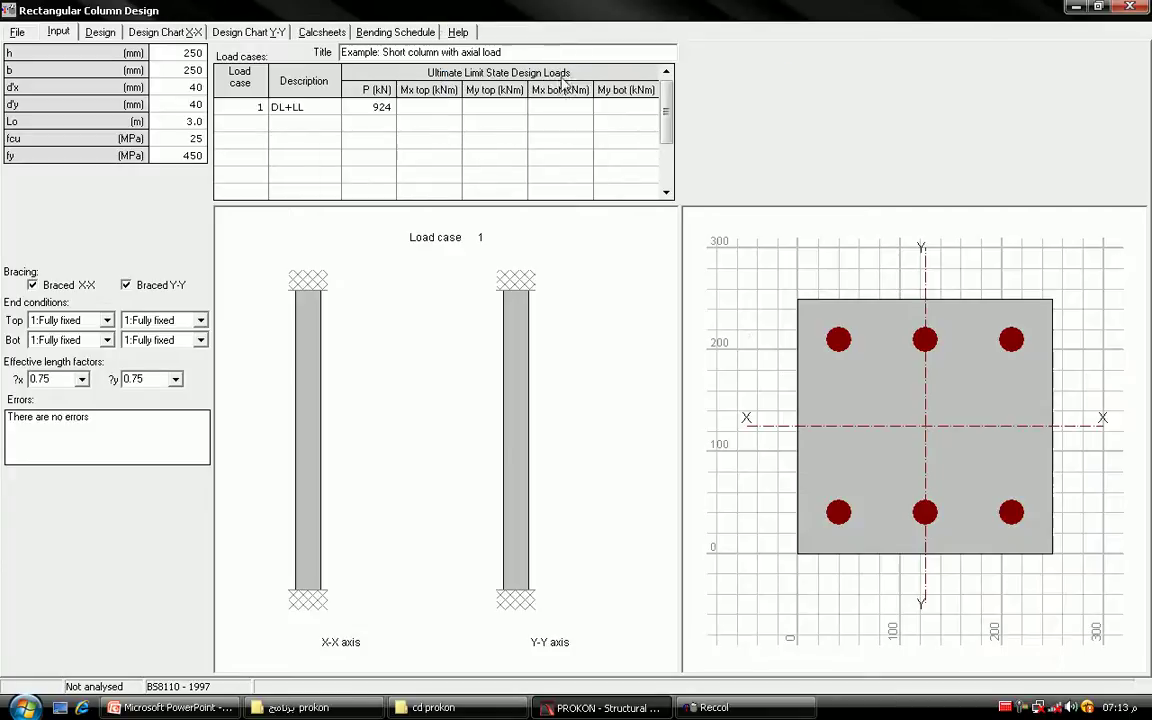
Step: Inspect the 250×250 mm section height h, width b and d'x cover cells
{"action": "left_click", "coordinate": [172, 57]}
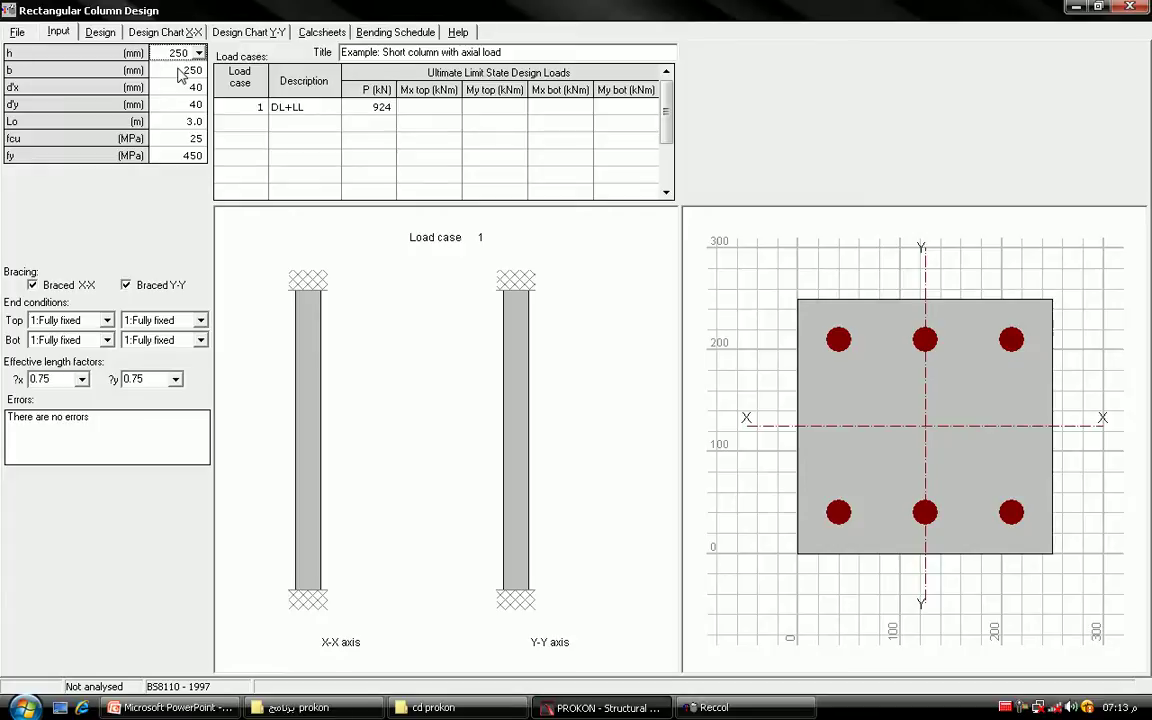
{"action": "left_click", "coordinate": [179, 70]}
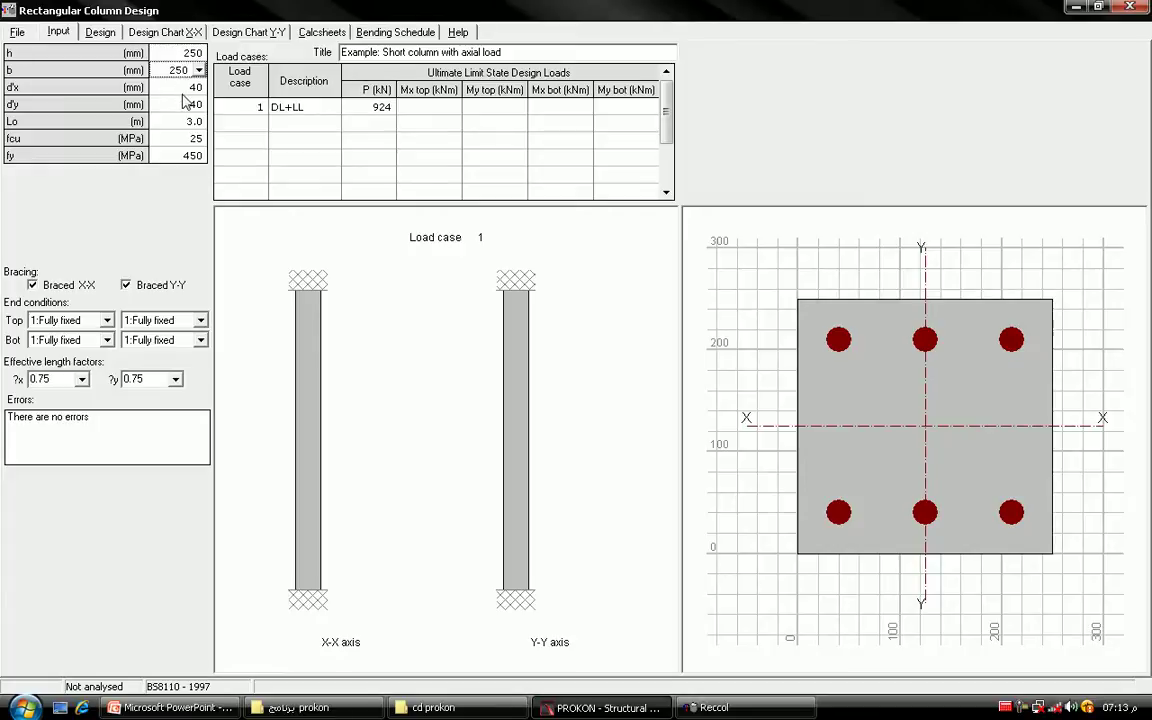
{"action": "left_click", "coordinate": [168, 88]}
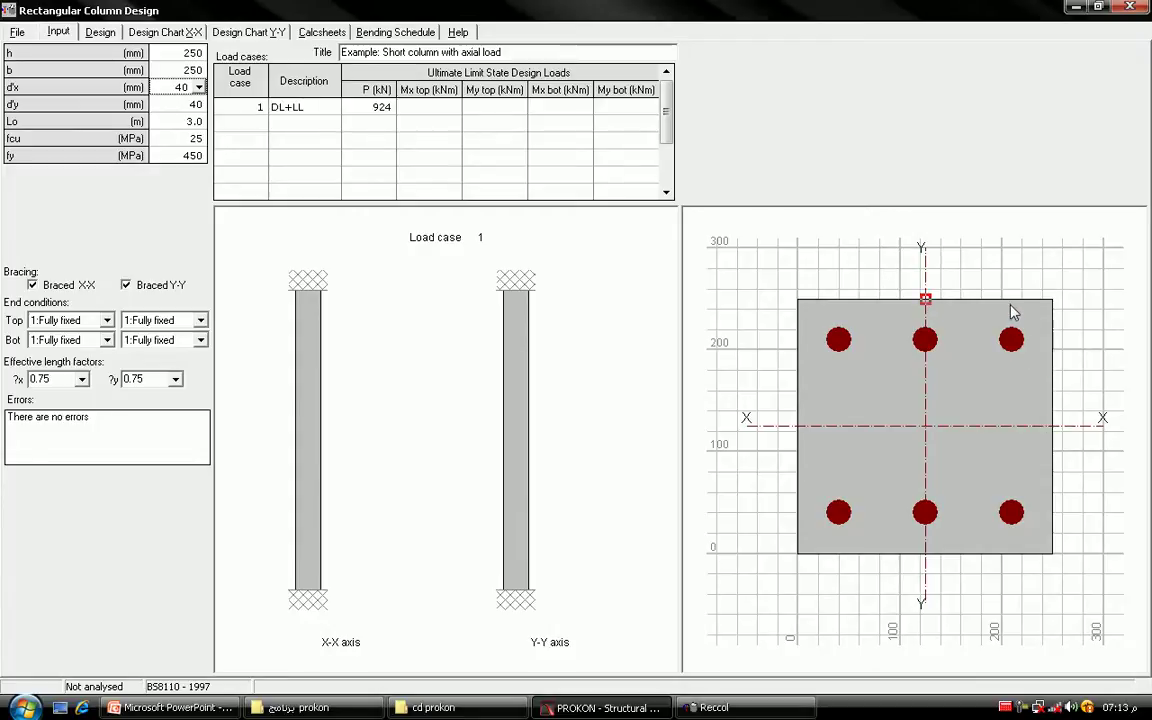
Step: Try d'x cover at 45 and 50 mm, then return it to 40 mm
{"action": "left_click", "coordinate": [198, 88]}
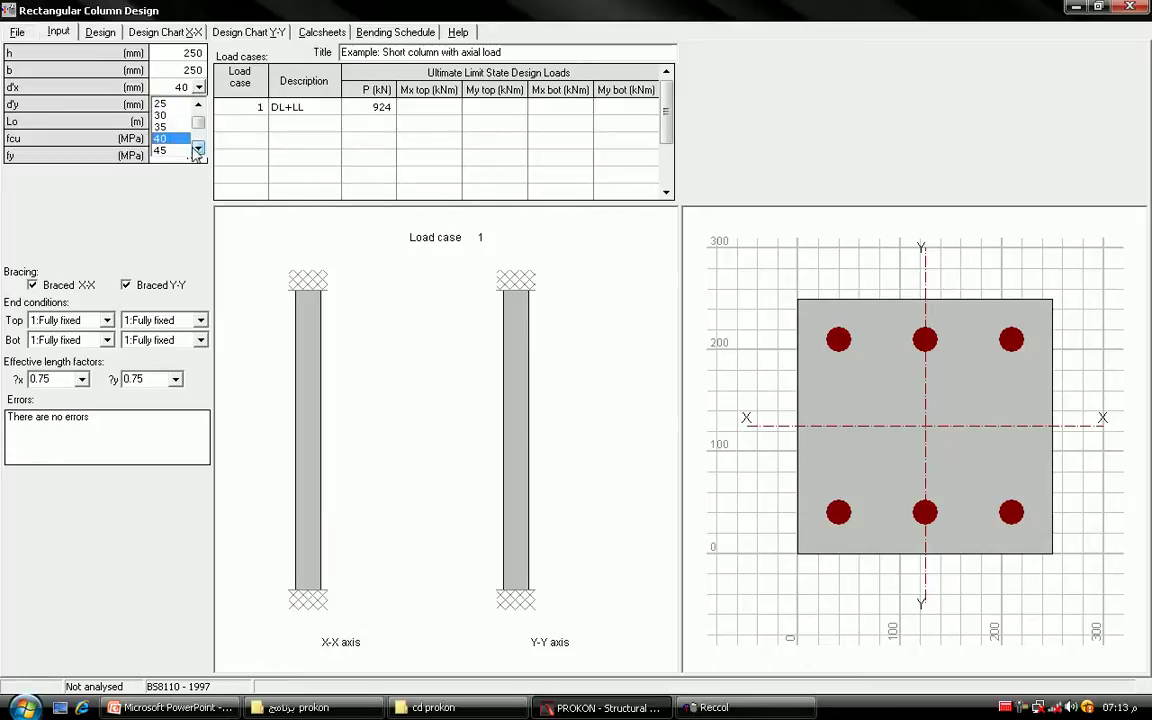
{"action": "left_click", "coordinate": [178, 150]}
{"action": "left_click", "coordinate": [198, 88]}
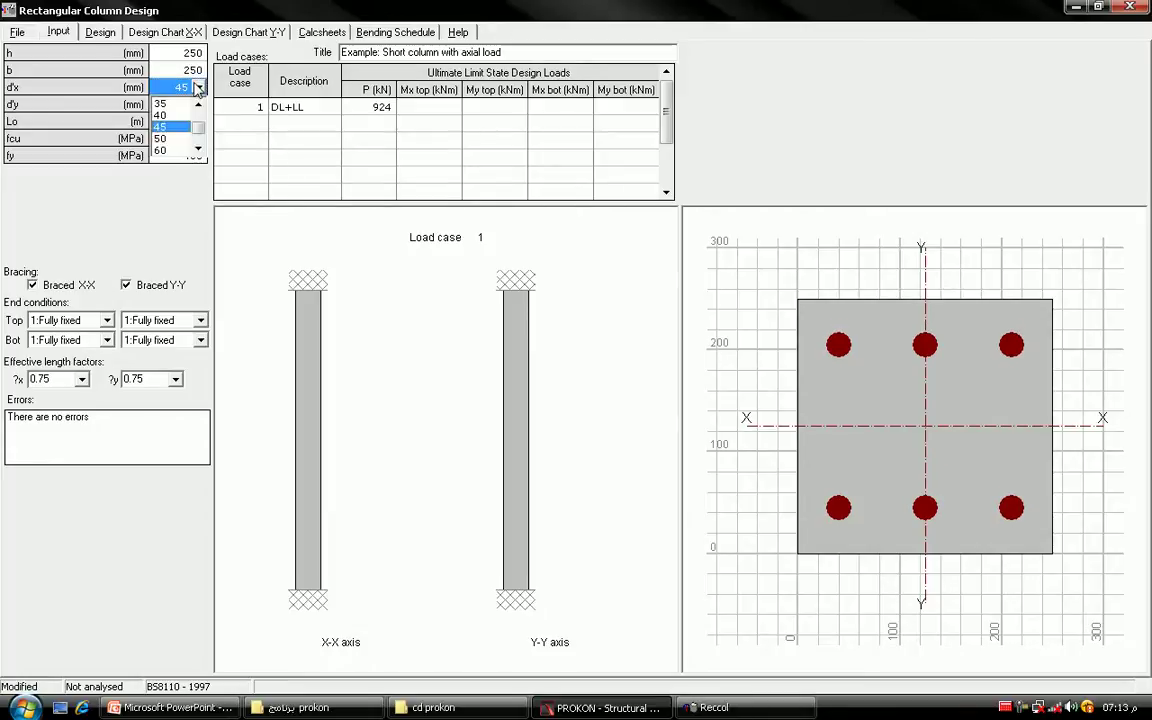
{"action": "left_click", "coordinate": [175, 140]}
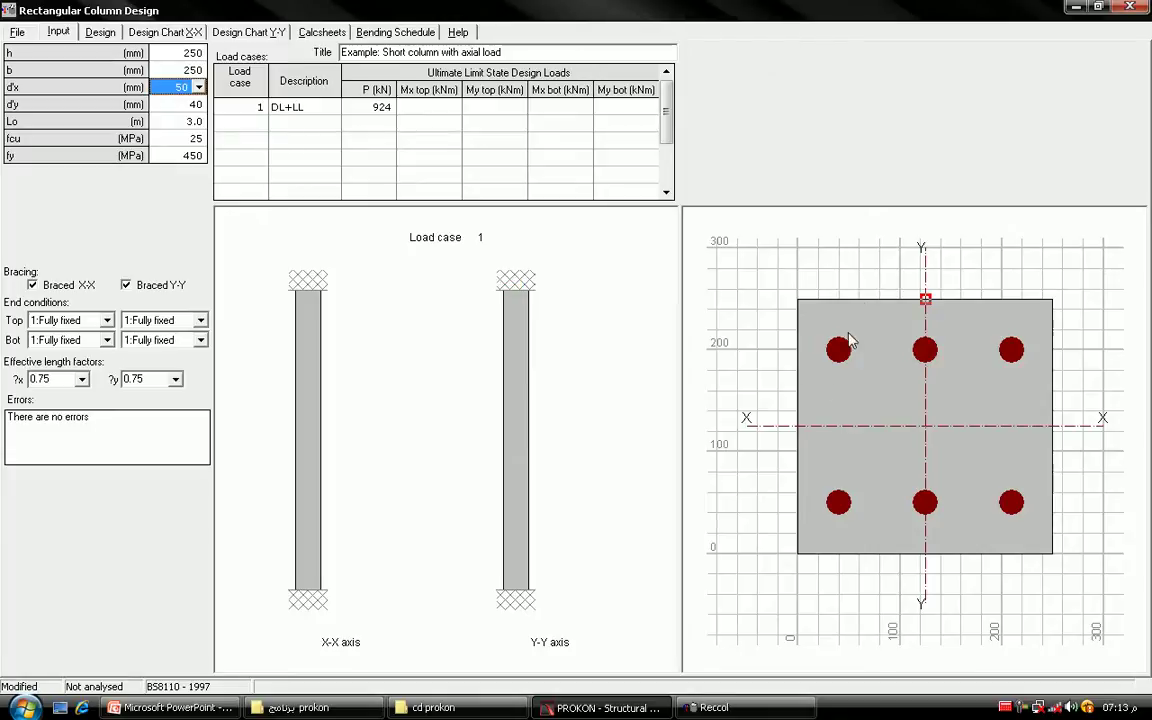
{"action": "left_click", "coordinate": [198, 88]}
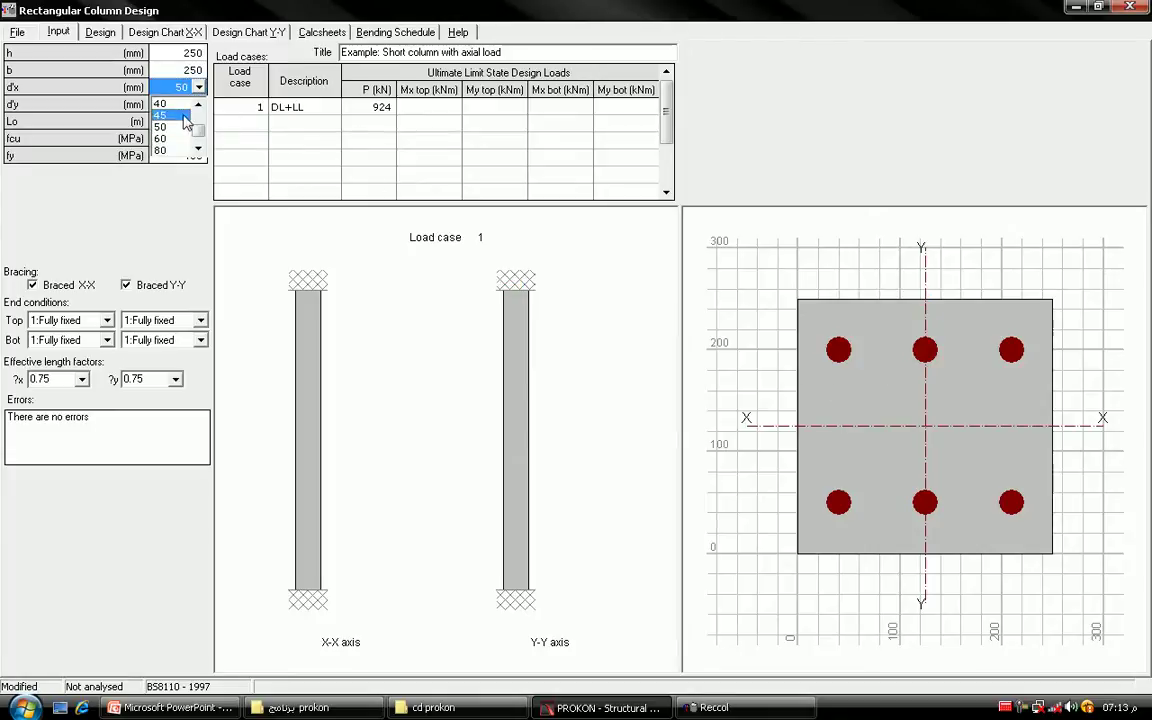
{"action": "left_click", "coordinate": [165, 105]}
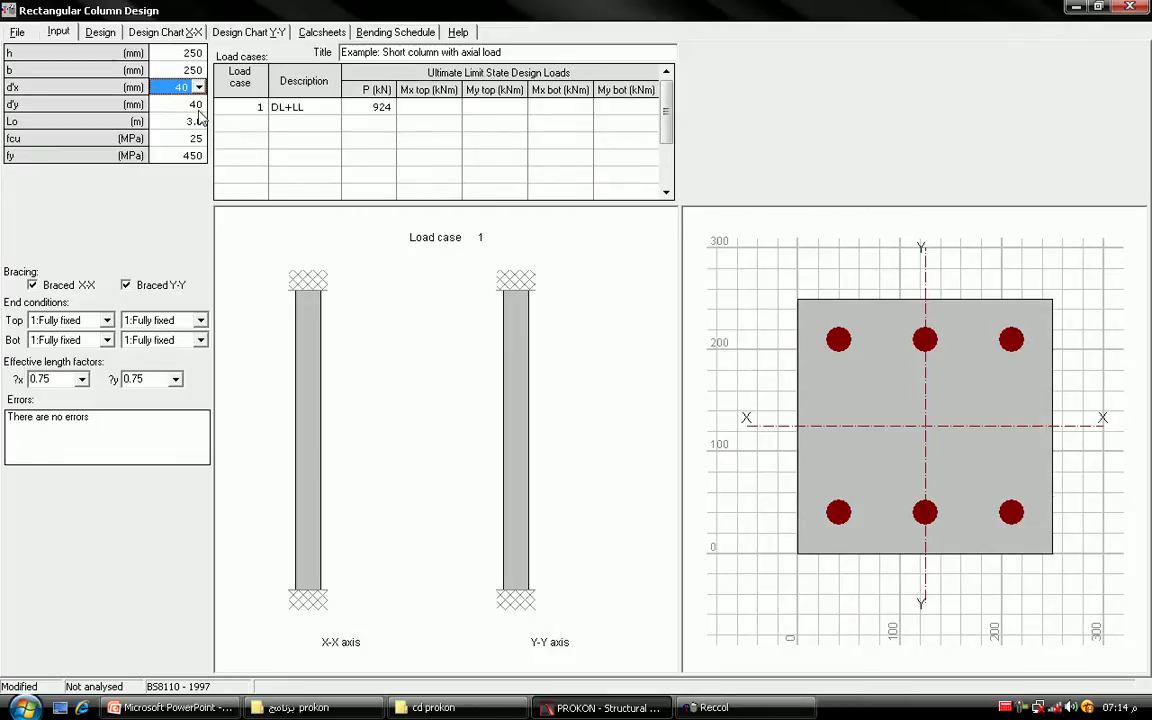
Step: Try d'y cover at 25 mm, then return it to 40 mm
{"action": "left_click", "coordinate": [183, 104]}
{"action": "left_click", "coordinate": [199, 105]}
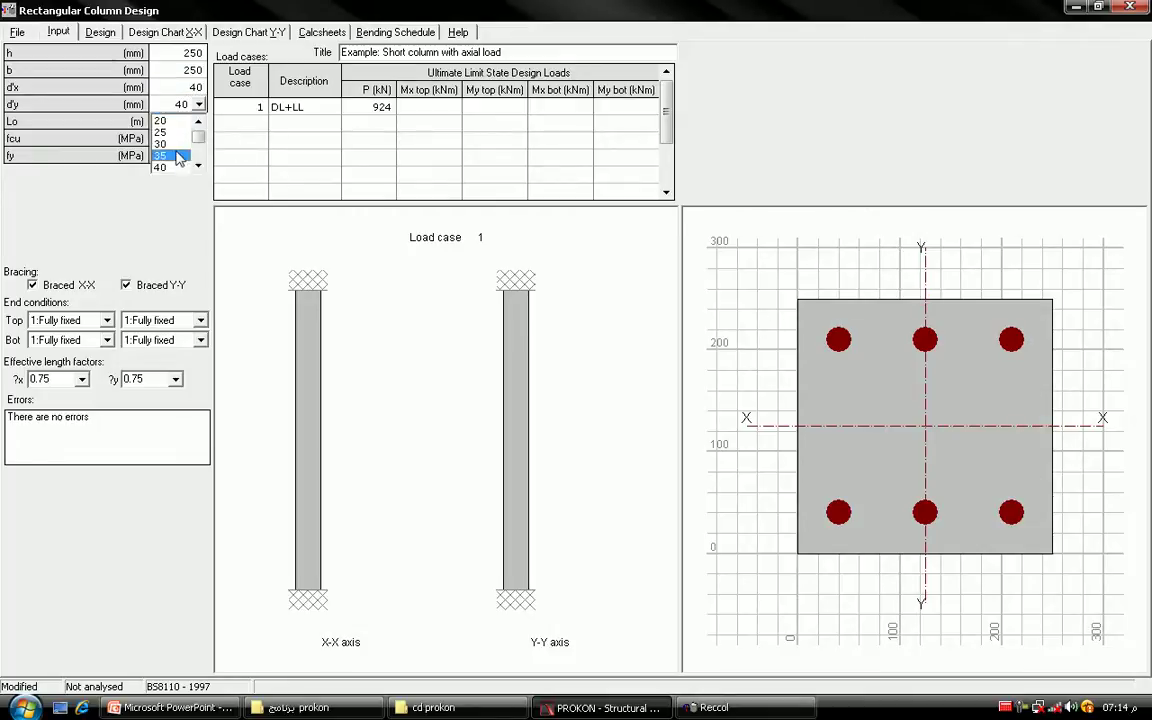
{"action": "left_click", "coordinate": [165, 132]}
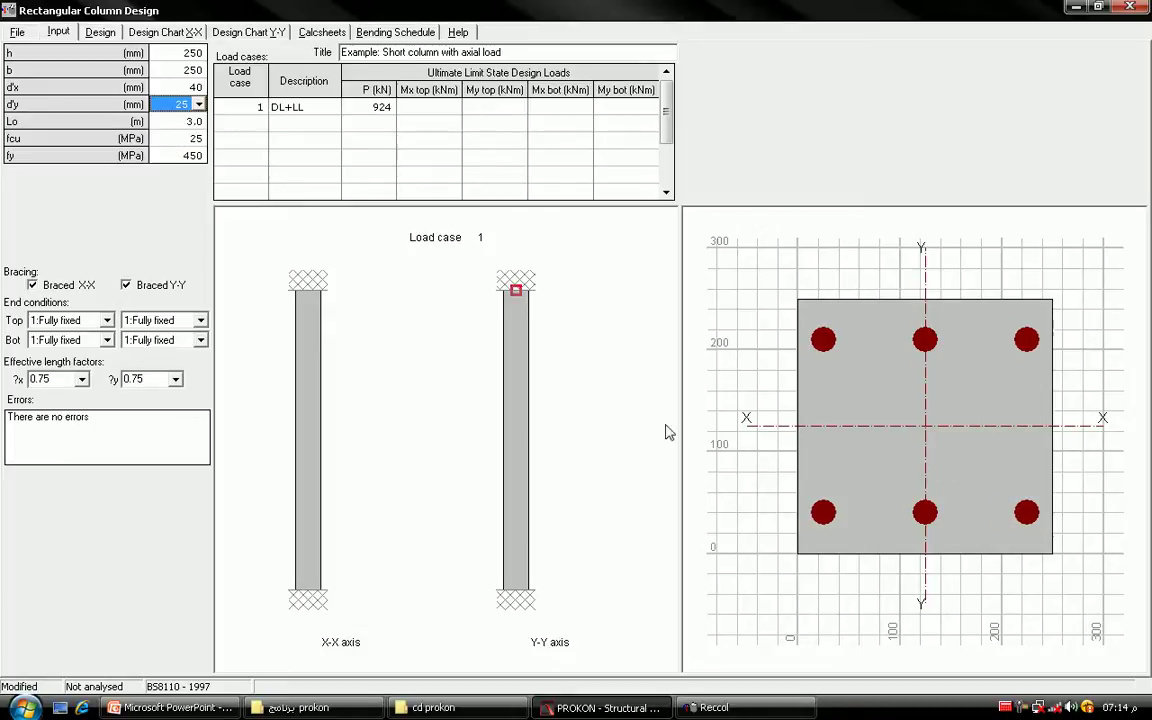
{"action": "left_click", "coordinate": [181, 104]}
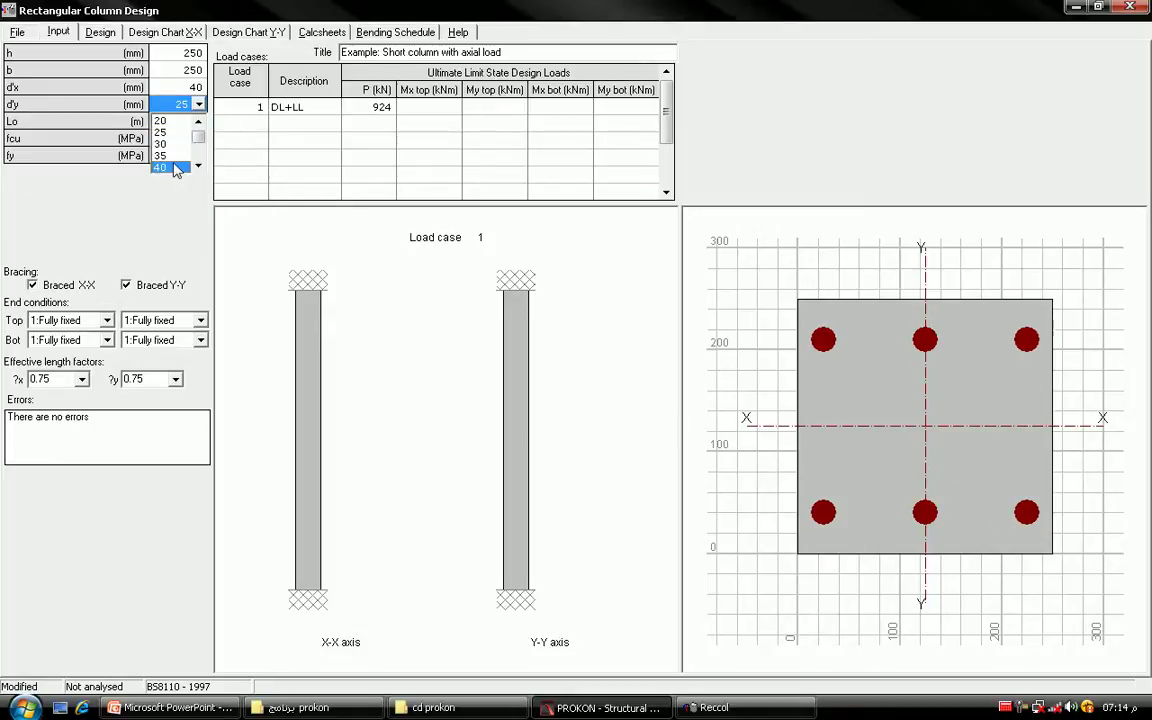
{"action": "left_click", "coordinate": [174, 167]}
Step: Change concrete strength fcu from 25 to 30.0 MPa, leaving fy at 450 MPa
{"action": "left_click", "coordinate": [186, 122]}
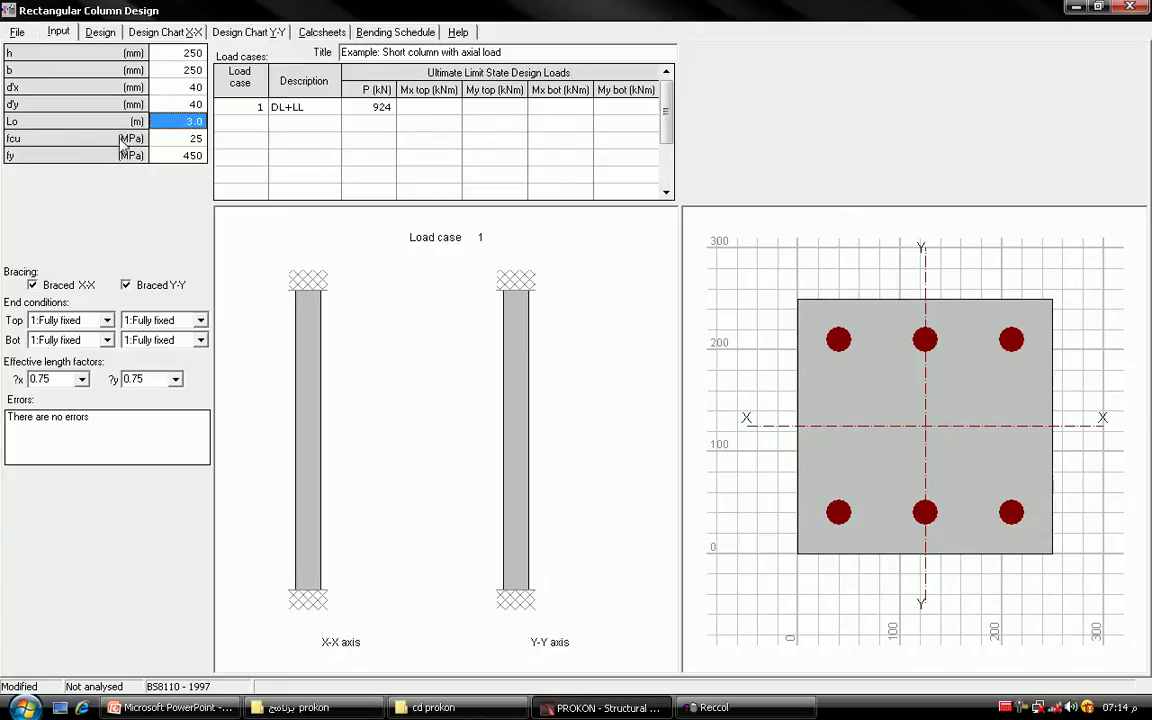
{"action": "left_click", "coordinate": [180, 142]}
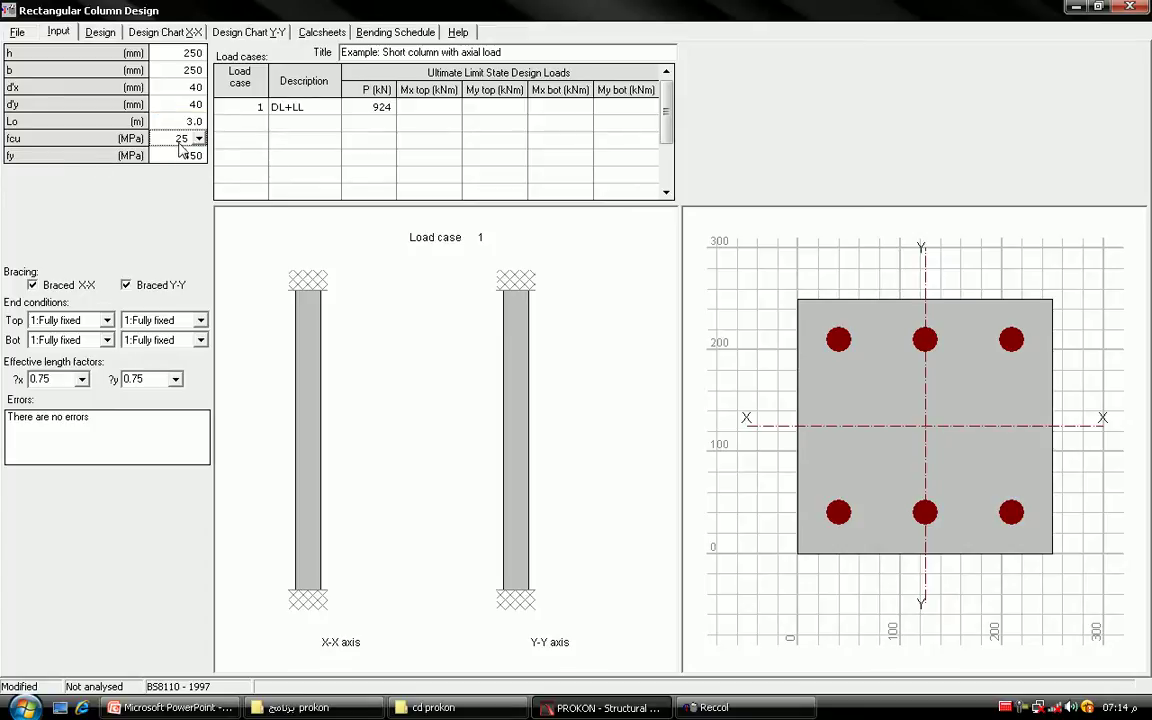
{"action": "left_click", "coordinate": [199, 139]}
{"action": "left_click", "coordinate": [175, 165]}
{"action": "left_click", "coordinate": [174, 158]}
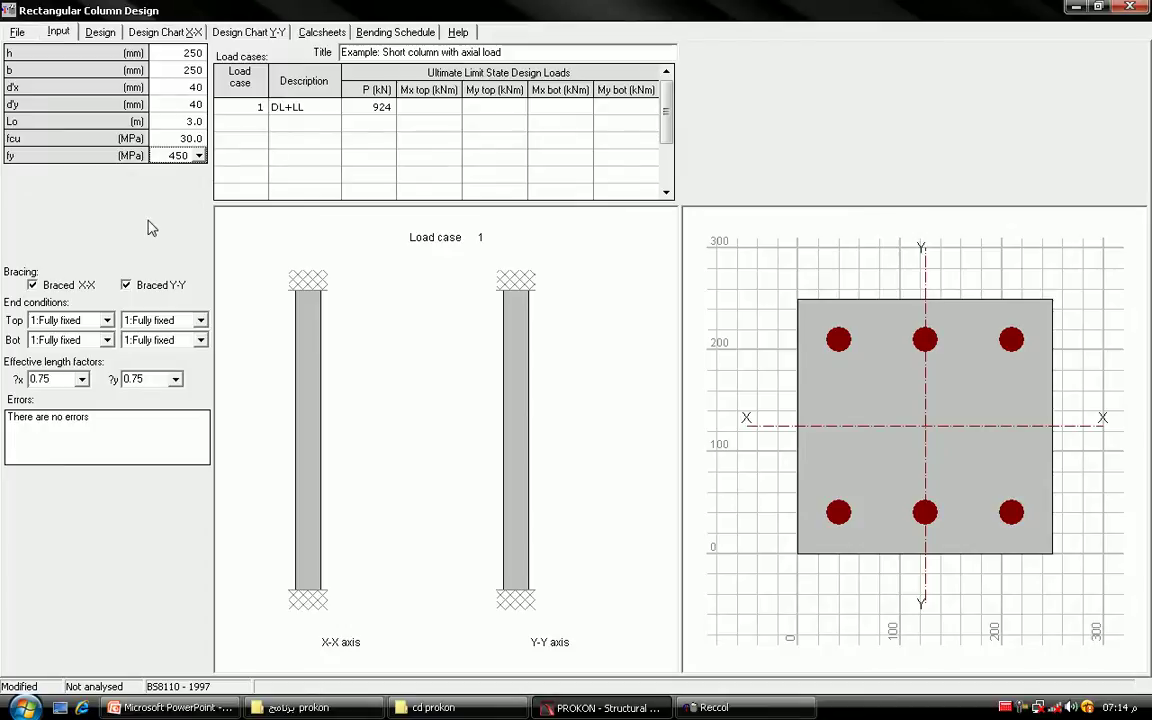
{"action": "left_click", "coordinate": [308, 289]}
{"action": "left_click", "coordinate": [107, 320]}
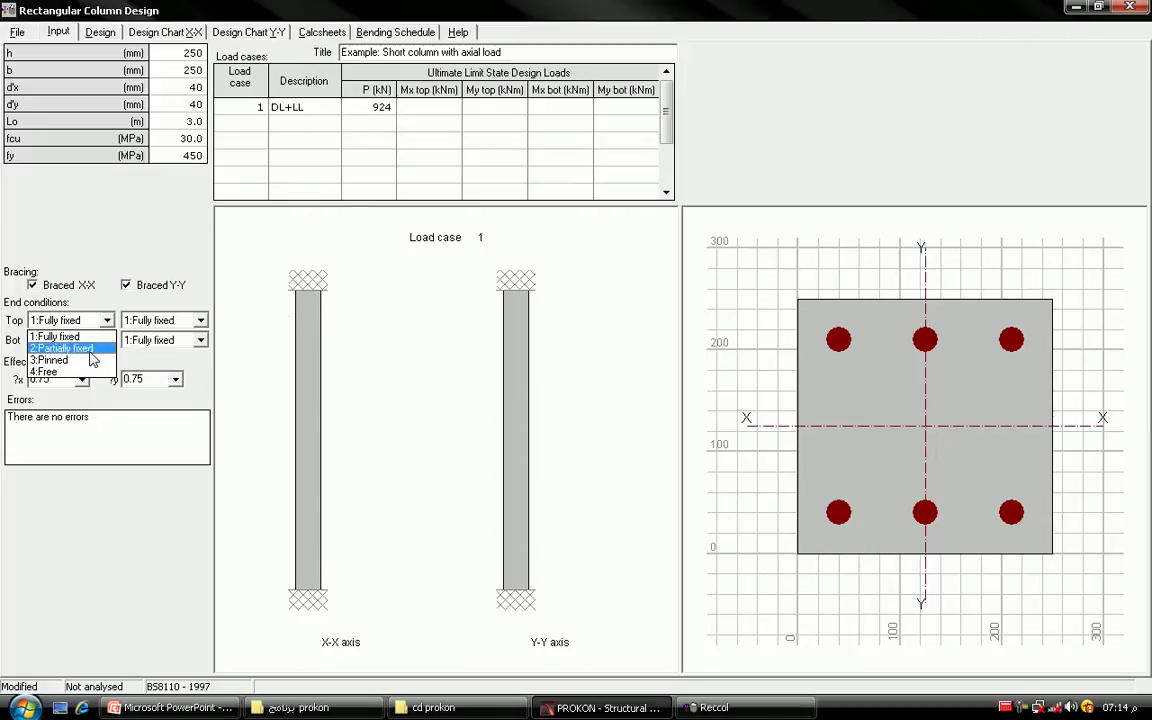
{"action": "left_click", "coordinate": [91, 358]}
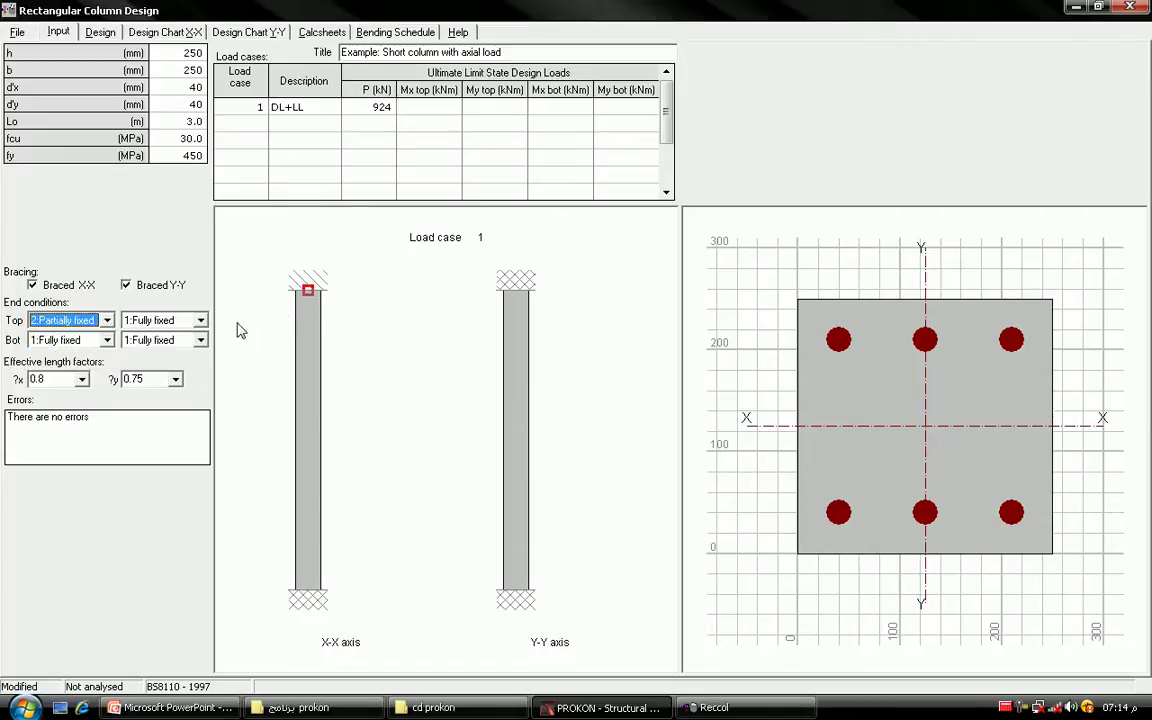
{"action": "left_click", "coordinate": [107, 320]}
{"action": "left_click", "coordinate": [105, 364]}
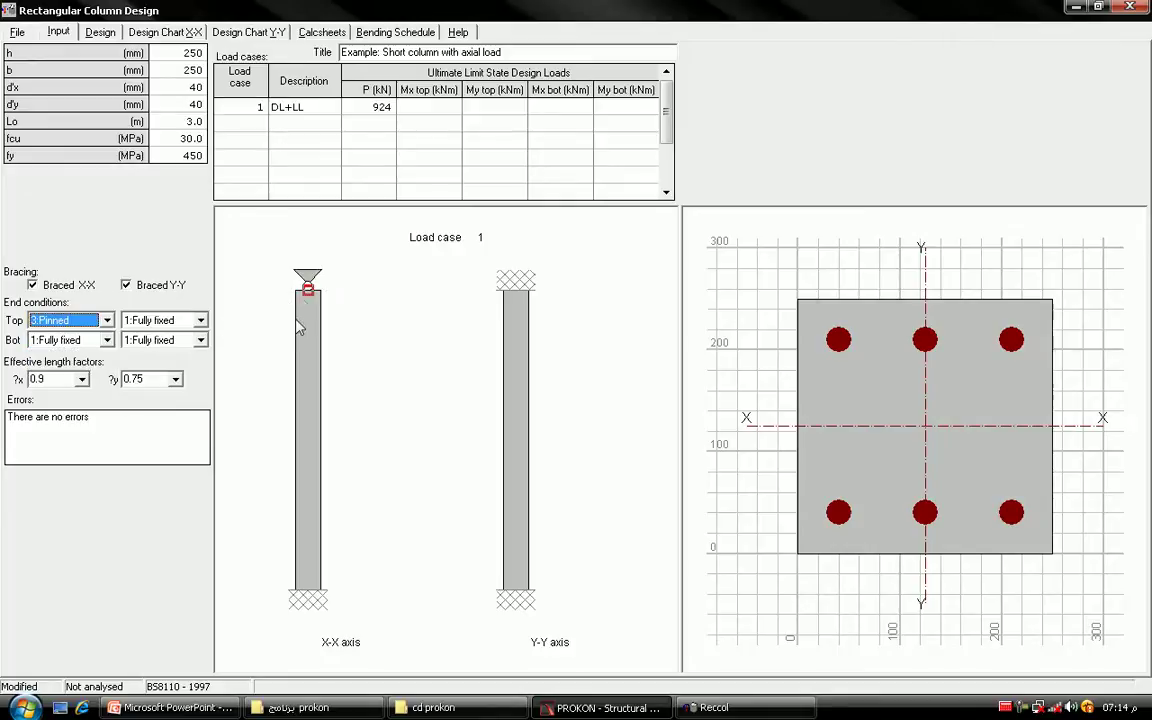
{"action": "left_click", "coordinate": [107, 320]}
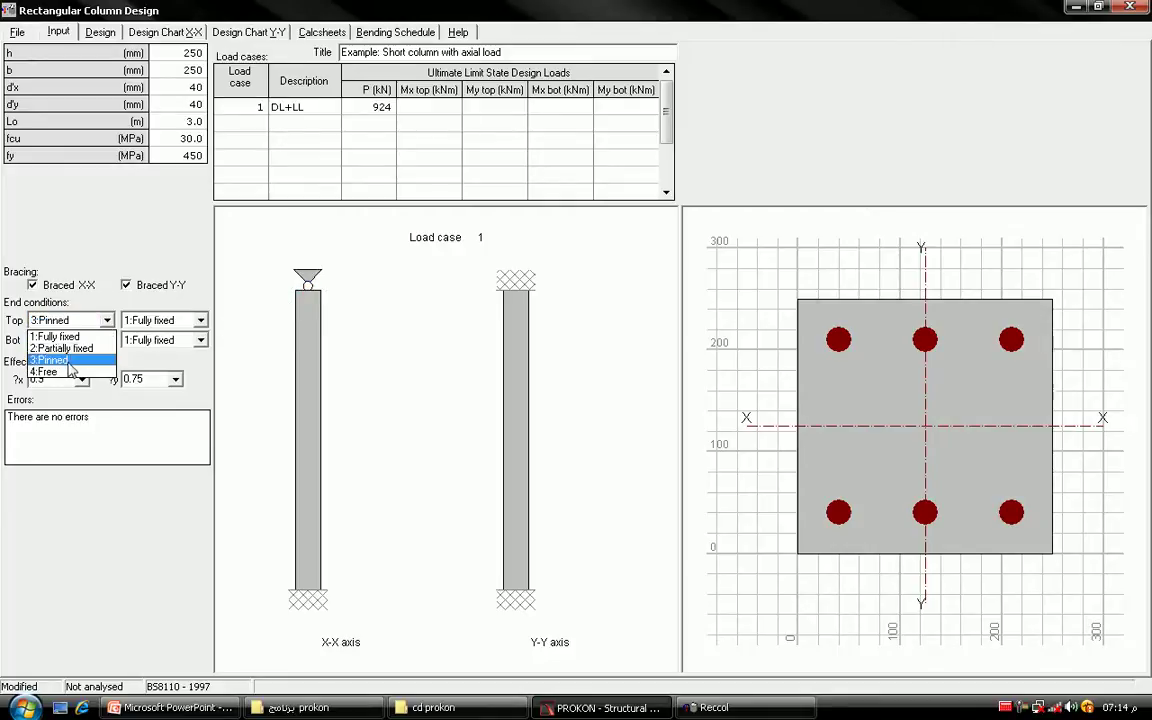
{"action": "left_click", "coordinate": [60, 362]}
{"action": "left_click", "coordinate": [107, 320]}
{"action": "left_click", "coordinate": [50, 362]}
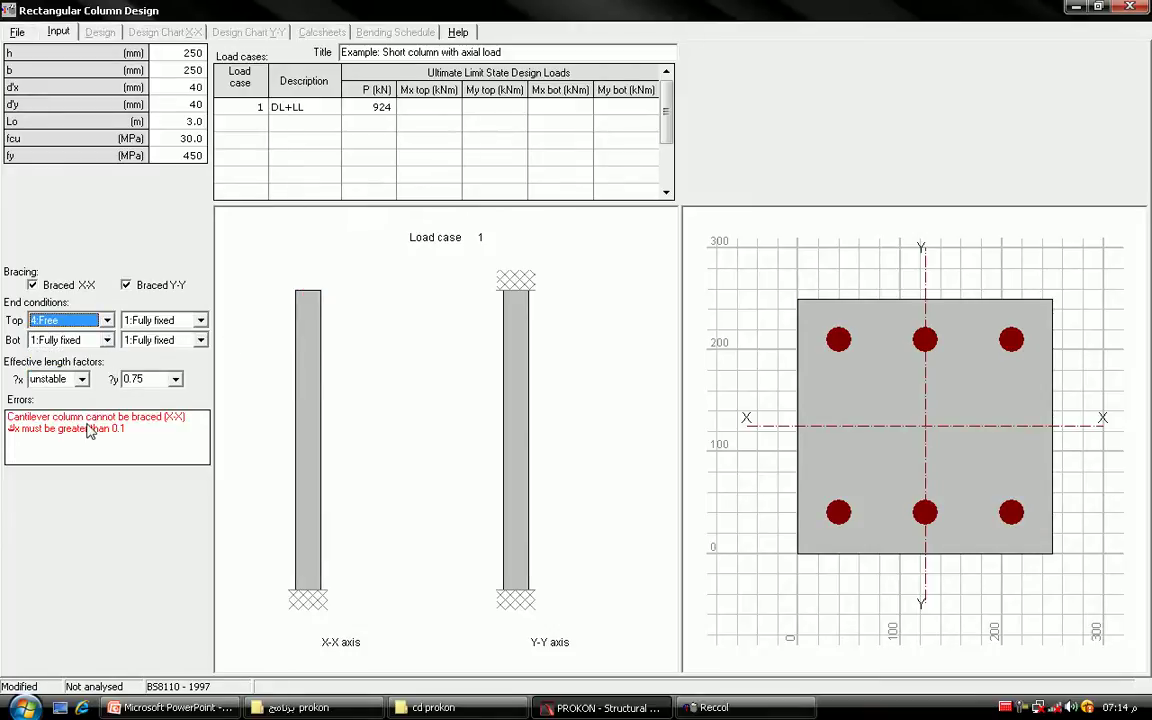
{"action": "left_click", "coordinate": [107, 320]}
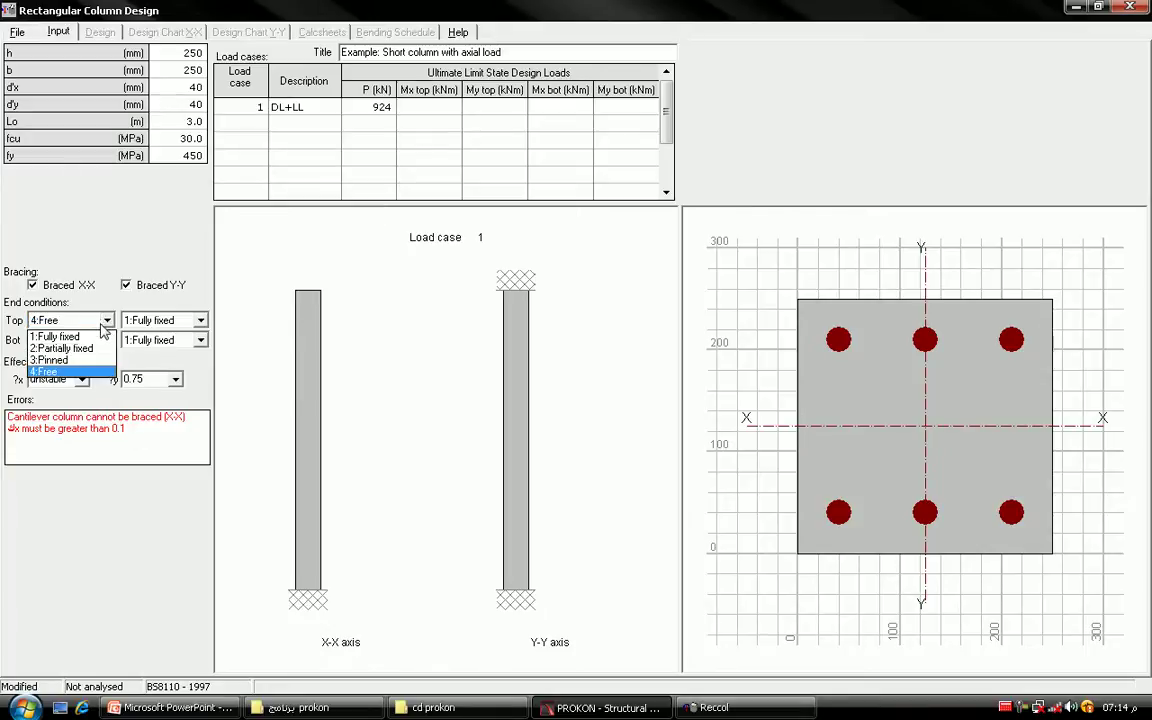
{"action": "left_click", "coordinate": [107, 337]}
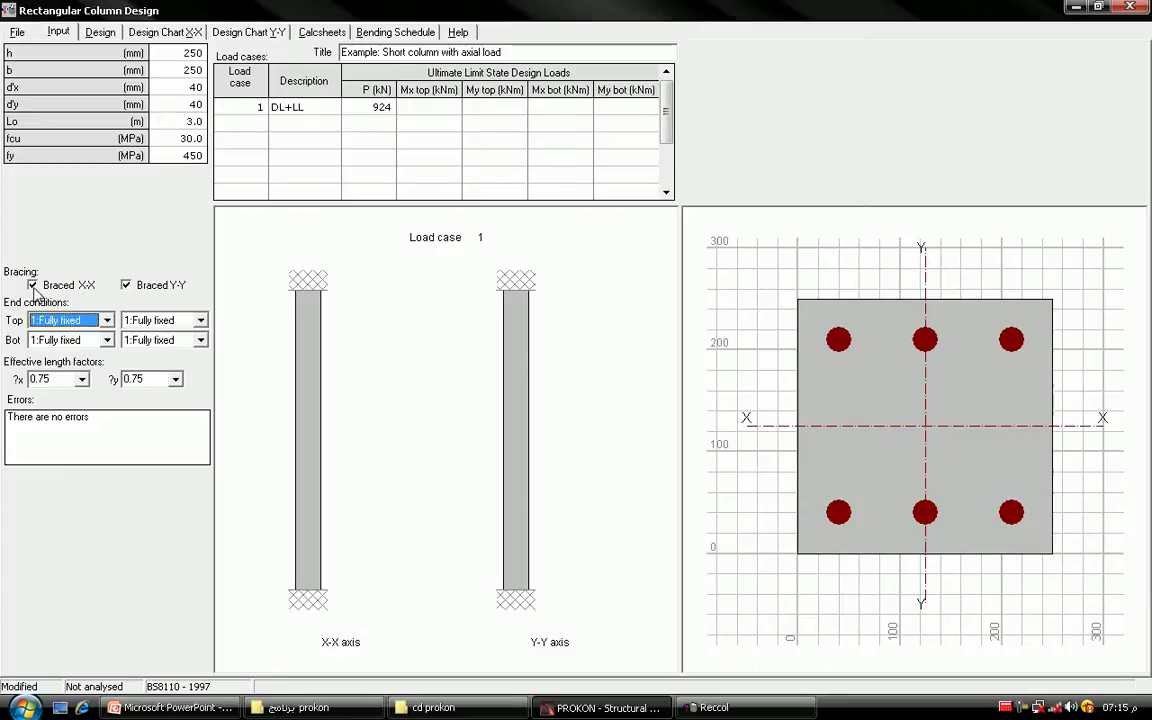
Step: Brace the column about X-X with a fully fixed top end, then select load case DL+LL
{"action": "left_click", "coordinate": [33, 286]}
{"action": "left_click", "coordinate": [33, 286]}
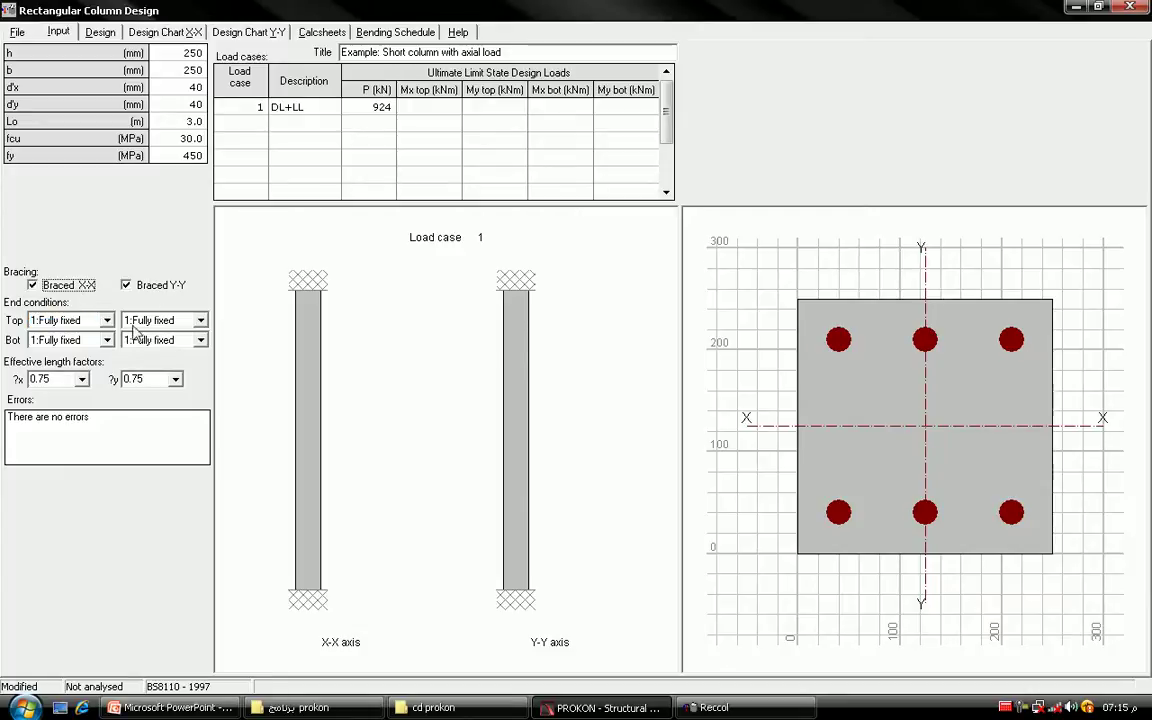
{"action": "left_click", "coordinate": [105, 321]}
{"action": "left_click", "coordinate": [70, 330]}
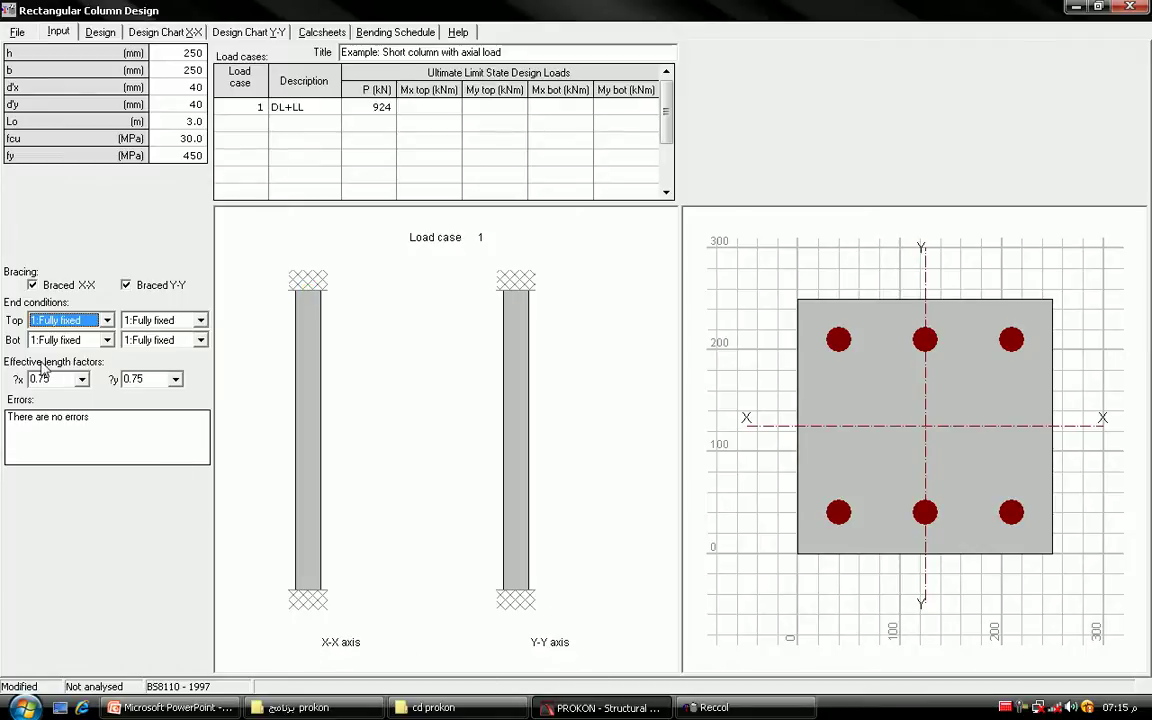
{"action": "left_click", "coordinate": [32, 286]}
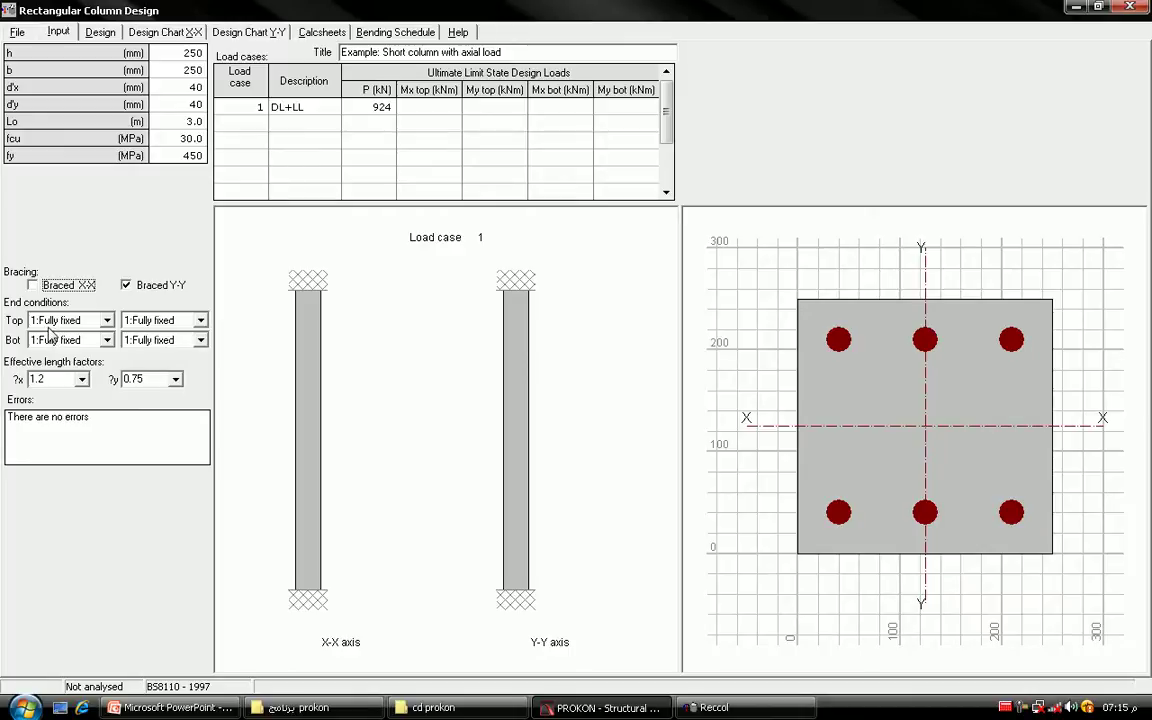
{"action": "left_click", "coordinate": [38, 288]}
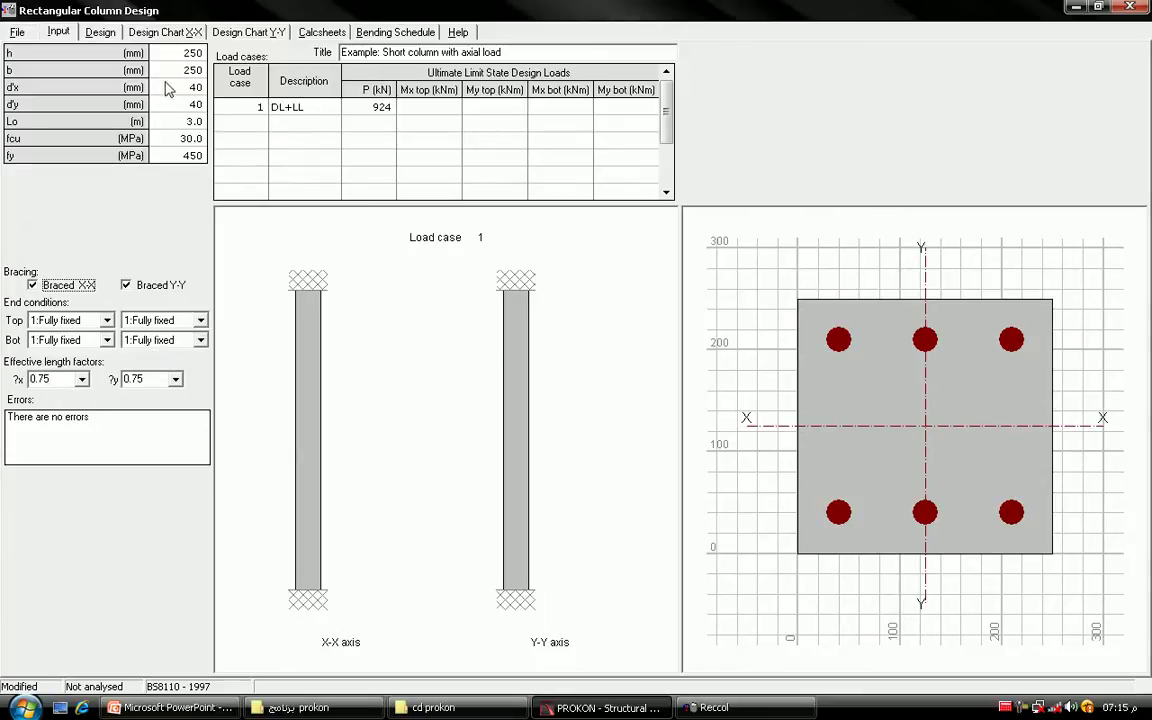
{"action": "left_click", "coordinate": [296, 110]}
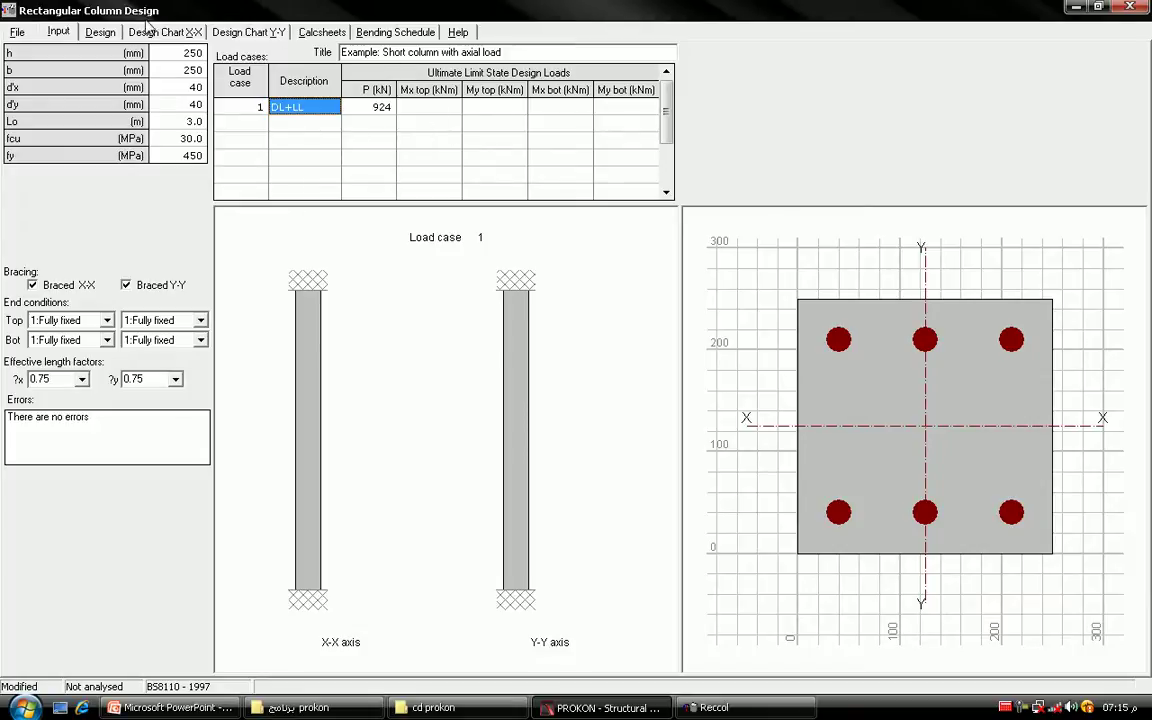
Step: Run the design: 528 mm² (0.85%) steel about Y-Y under an 11.6 kNm minimum moment
{"action": "left_click", "coordinate": [100, 33]}
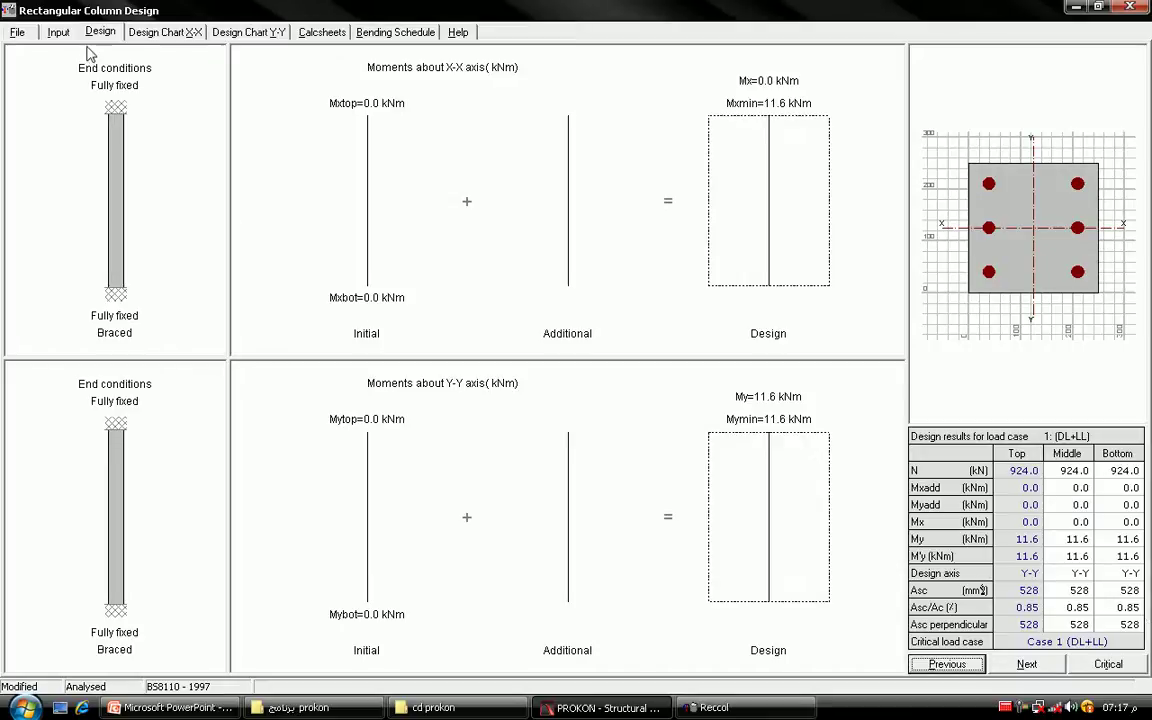
Step: Display the X-X design chart, with maximum moment 162.2 kNm at 377 kN
{"action": "left_click", "coordinate": [60, 32]}
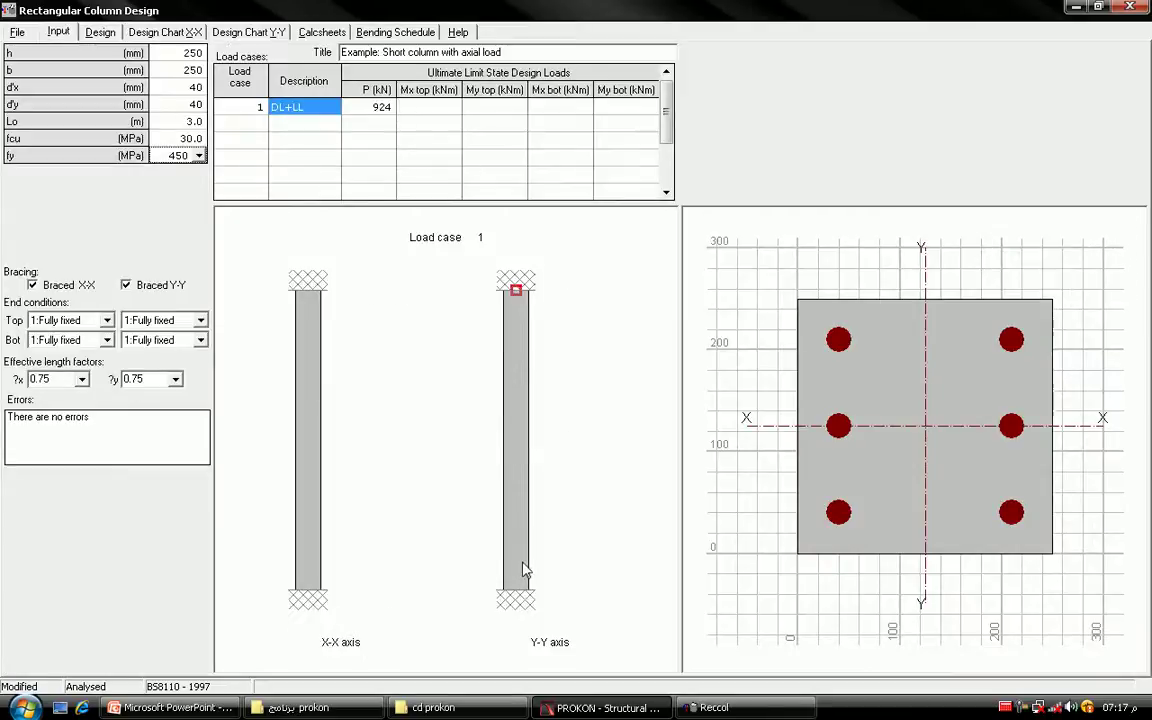
{"action": "left_click", "coordinate": [108, 34]}
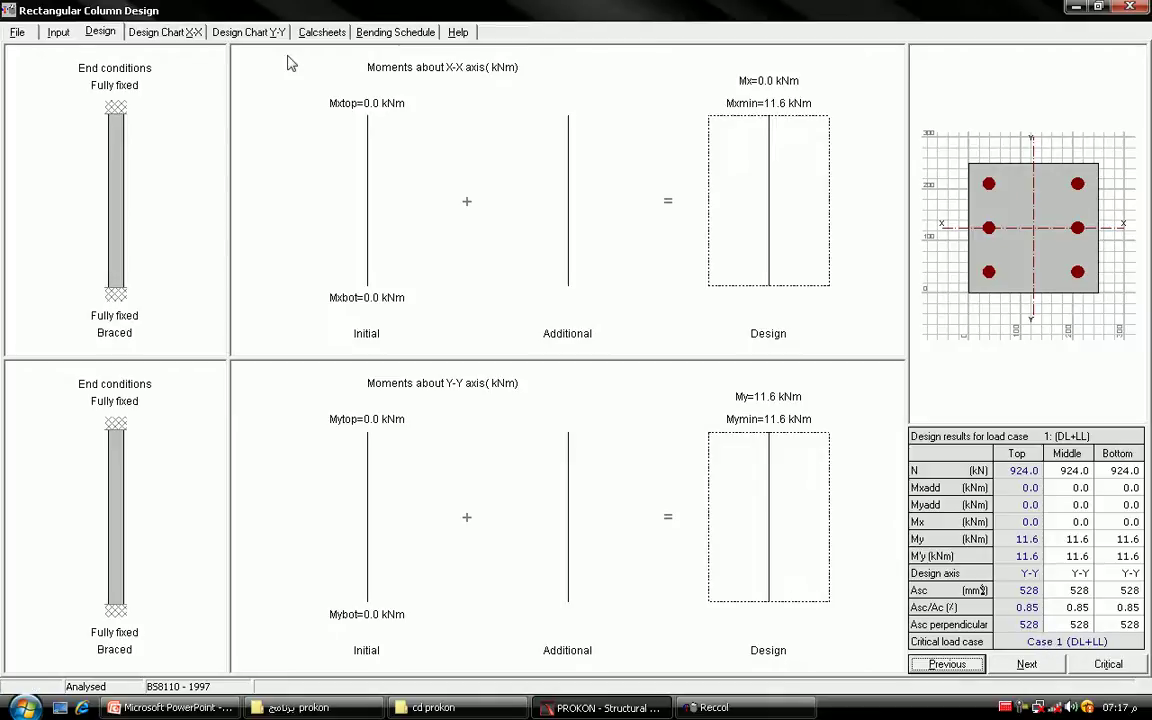
{"action": "left_click", "coordinate": [182, 34]}
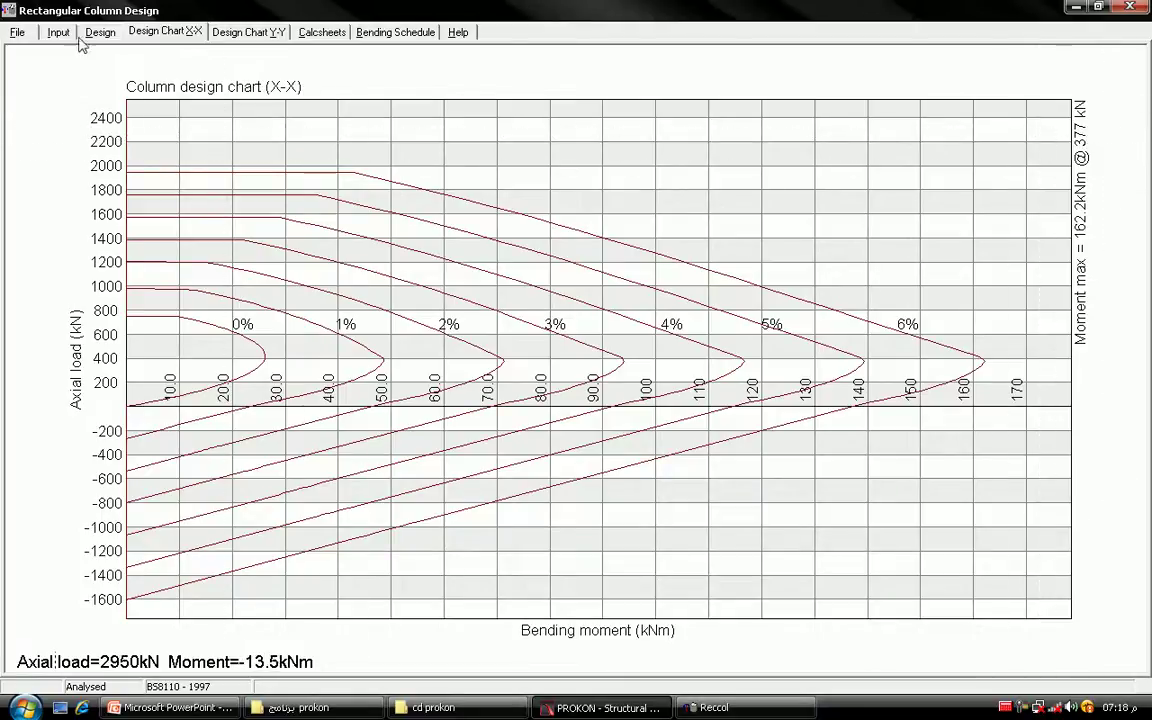
Step: Review the Y-Y design chart, then compile the full calcsheet output
{"action": "left_click", "coordinate": [232, 33]}
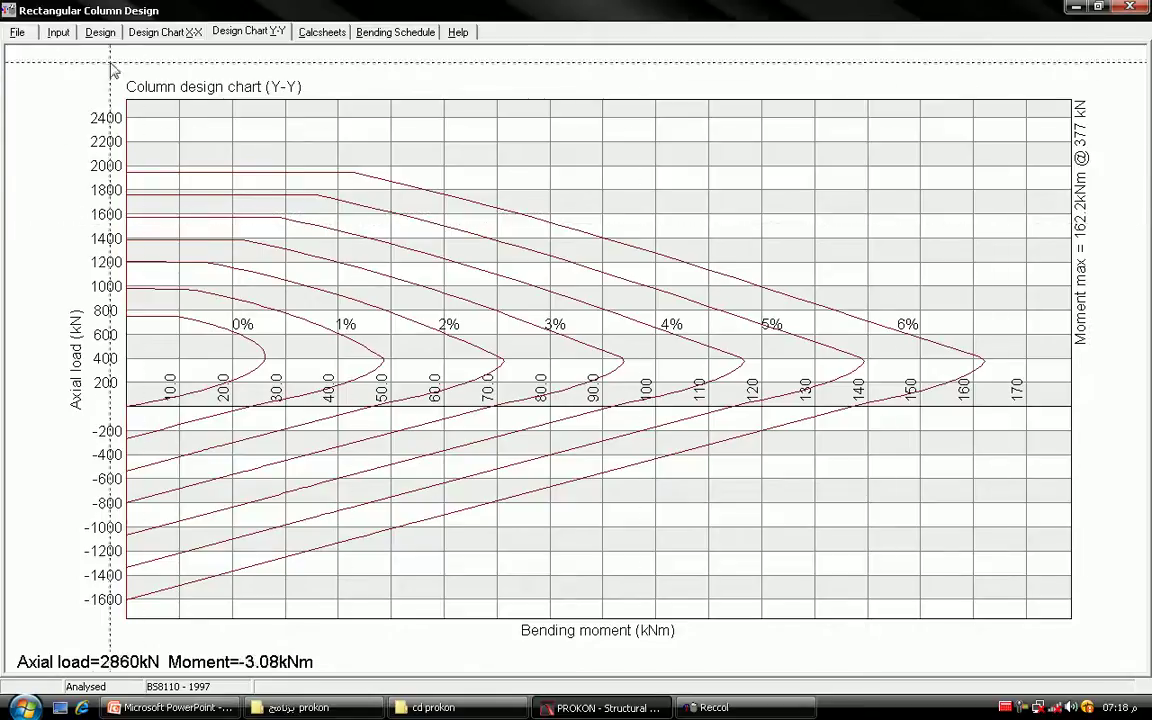
{"action": "left_click", "coordinate": [60, 38]}
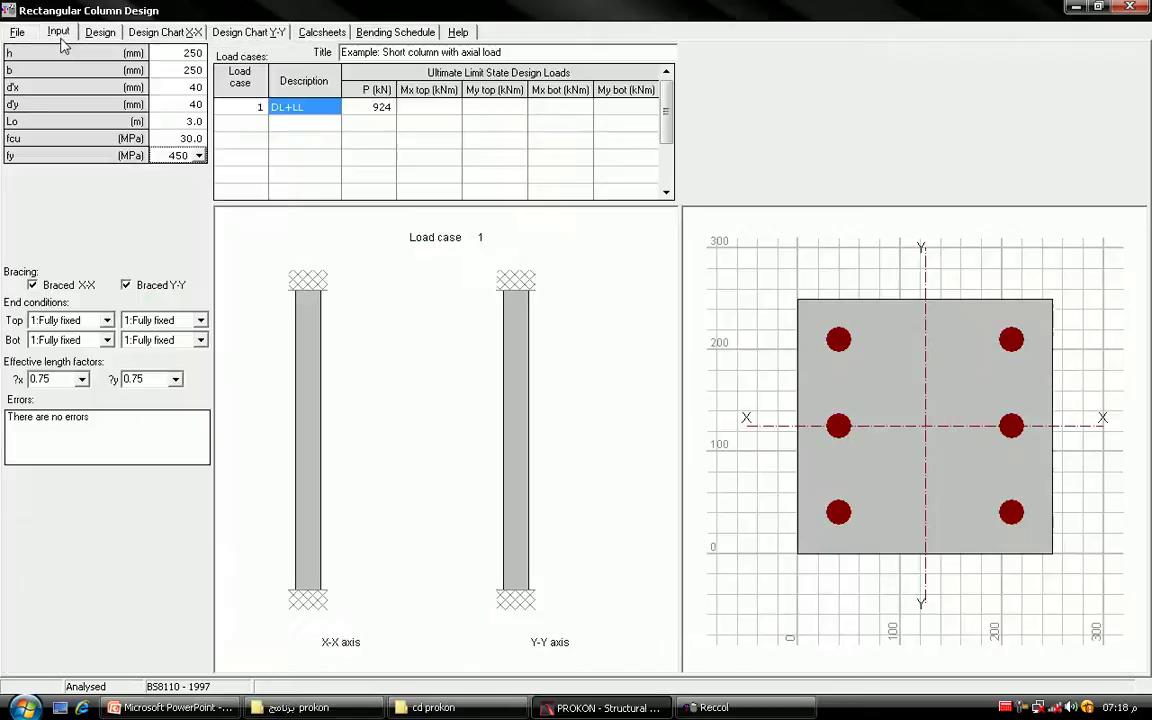
{"action": "left_click", "coordinate": [237, 35]}
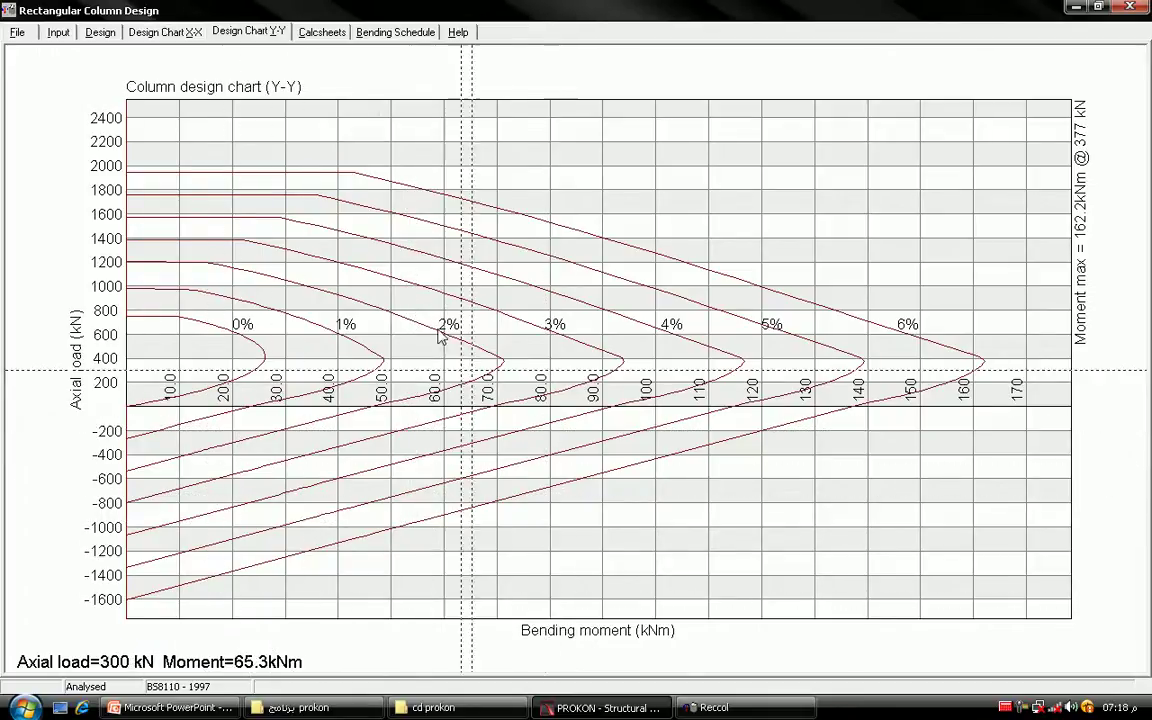
{"action": "left_click", "coordinate": [312, 34]}
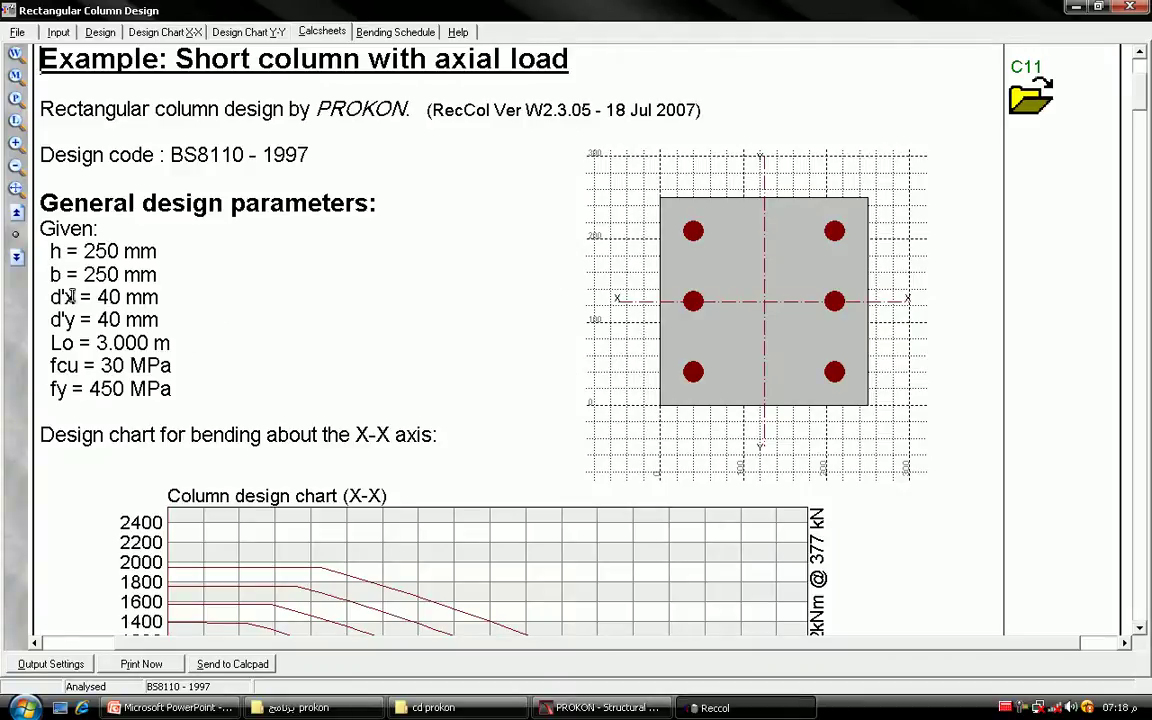
Step: Scroll the calcsheet to the slenderness check (lex/h = ley/b = 9.0 < 15) and 0.0 kNm initial moments
{"action": "scroll", "coordinate": [240, 283], "scroll_direction": "down", "scroll_amount": 3}
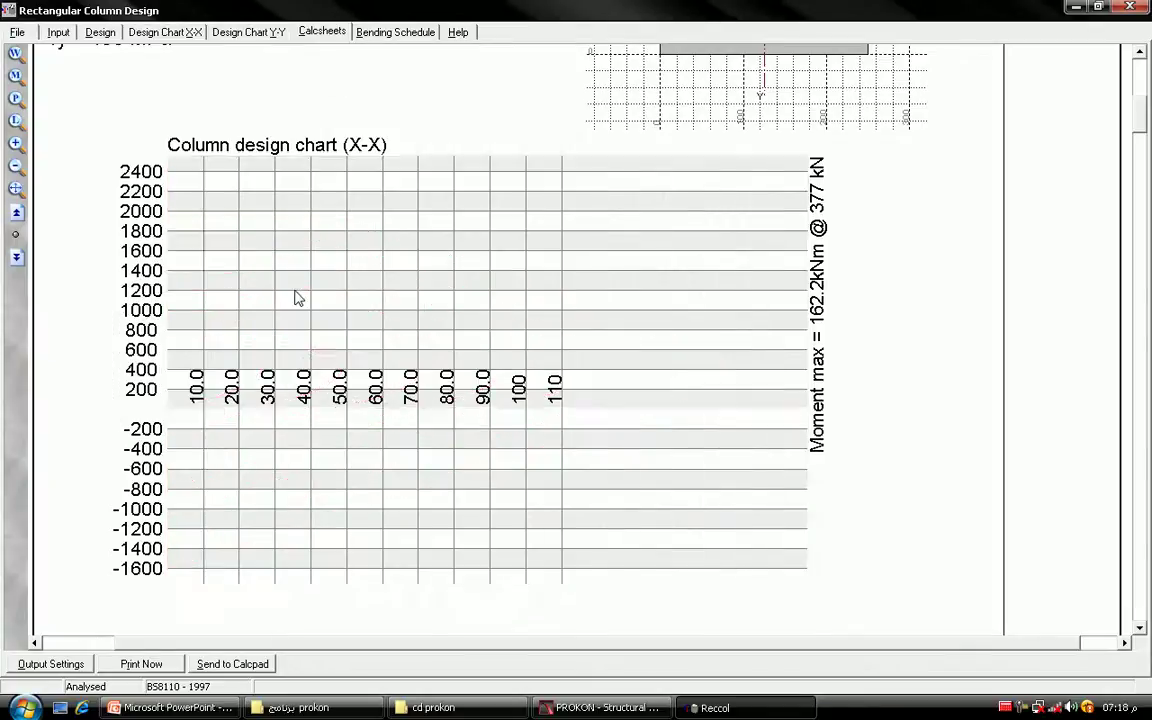
{"action": "scroll", "coordinate": [295, 297], "scroll_direction": "down", "scroll_amount": 3}
{"action": "scroll", "coordinate": [293, 297], "scroll_direction": "down", "scroll_amount": 3}
{"action": "scroll", "coordinate": [293, 297], "scroll_direction": "up", "scroll_amount": 5}
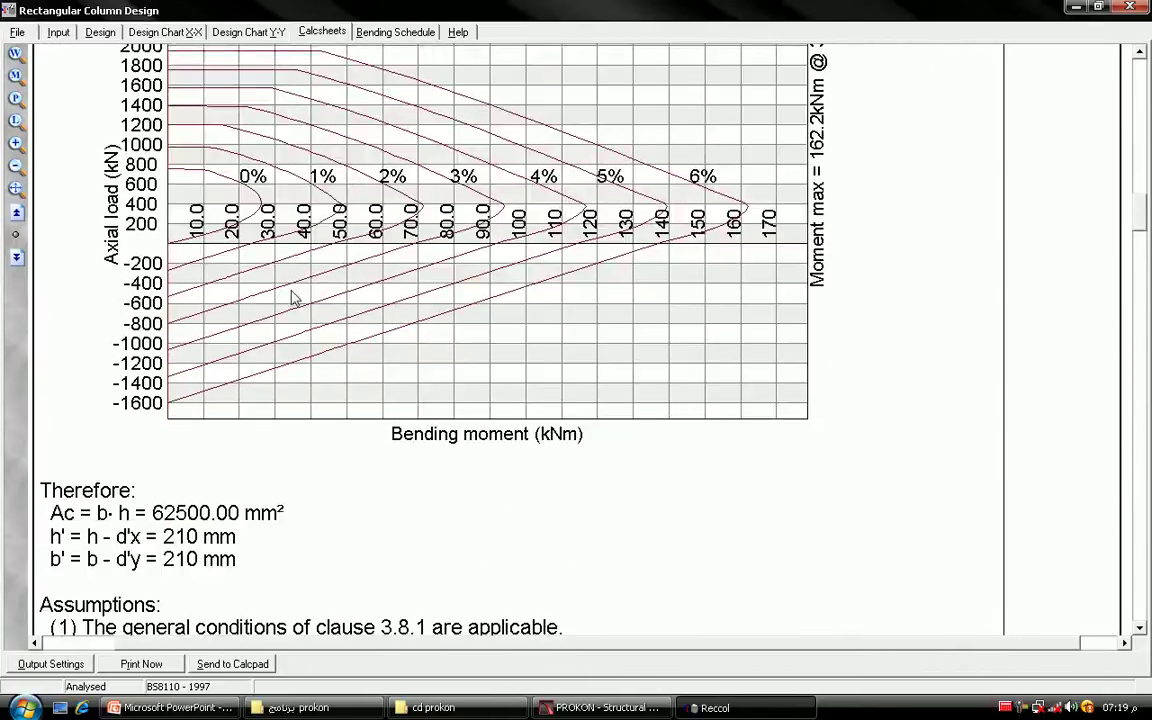
{"action": "scroll", "coordinate": [293, 297], "scroll_direction": "down", "scroll_amount": 2}
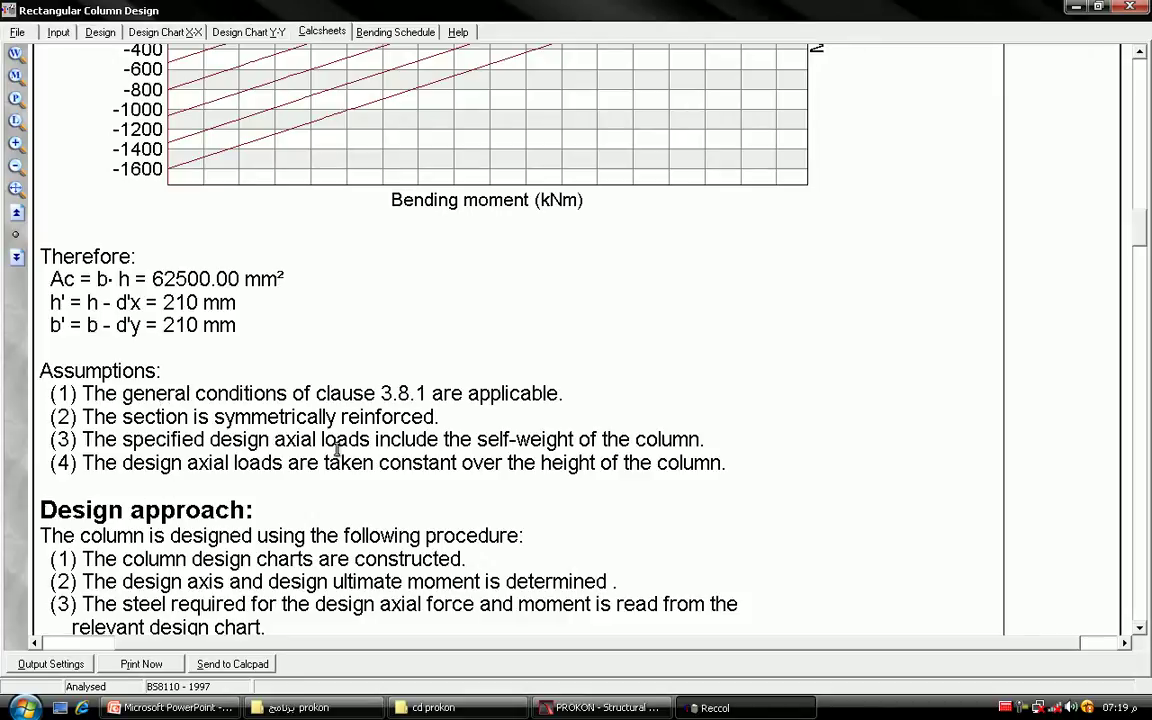
{"action": "scroll", "coordinate": [336, 447], "scroll_direction": "down", "scroll_amount": 1}
{"action": "scroll", "coordinate": [330, 442], "scroll_direction": "down", "scroll_amount": 1}
{"action": "scroll", "coordinate": [270, 390], "scroll_direction": "down", "scroll_amount": 2}
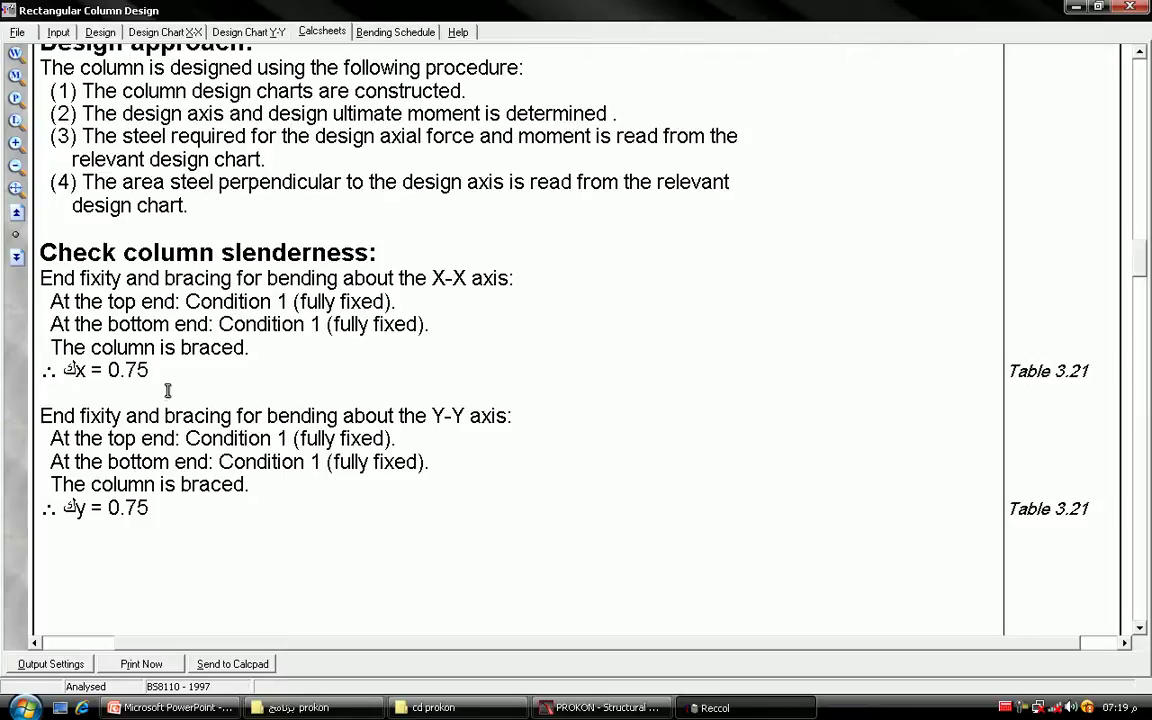
{"action": "scroll", "coordinate": [135, 460], "scroll_direction": "down", "scroll_amount": 2}
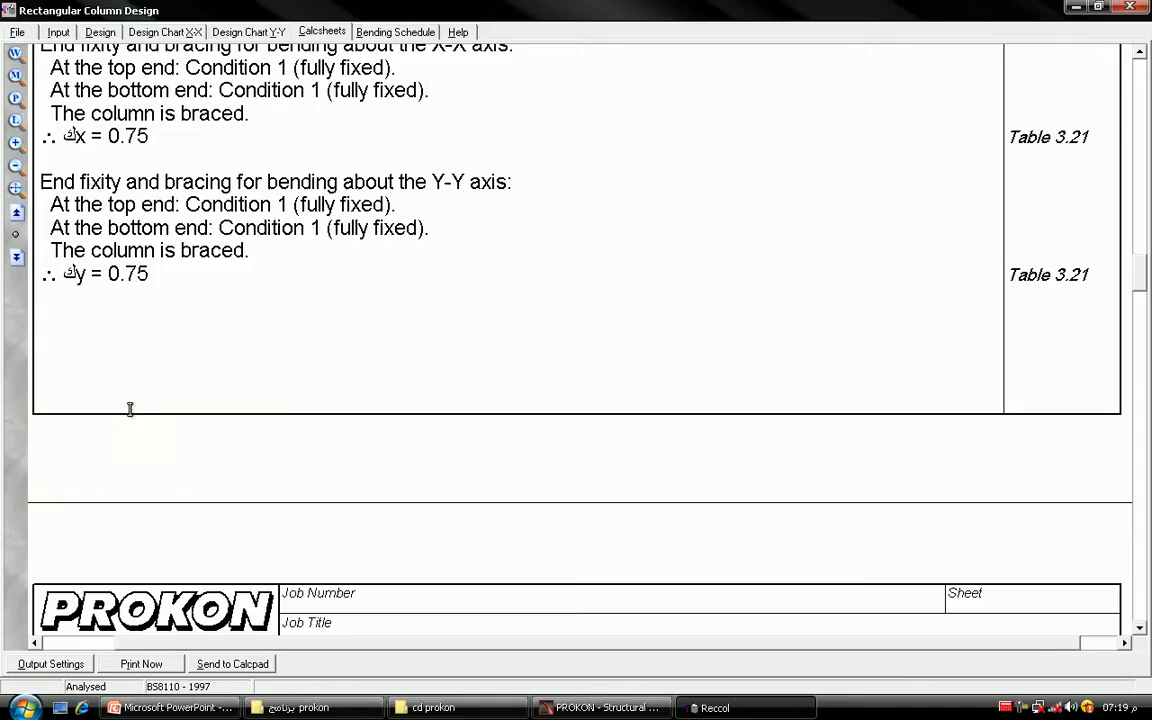
{"action": "scroll", "coordinate": [131, 325], "scroll_direction": "down", "scroll_amount": 1}
{"action": "scroll", "coordinate": [131, 323], "scroll_direction": "down", "scroll_amount": 2}
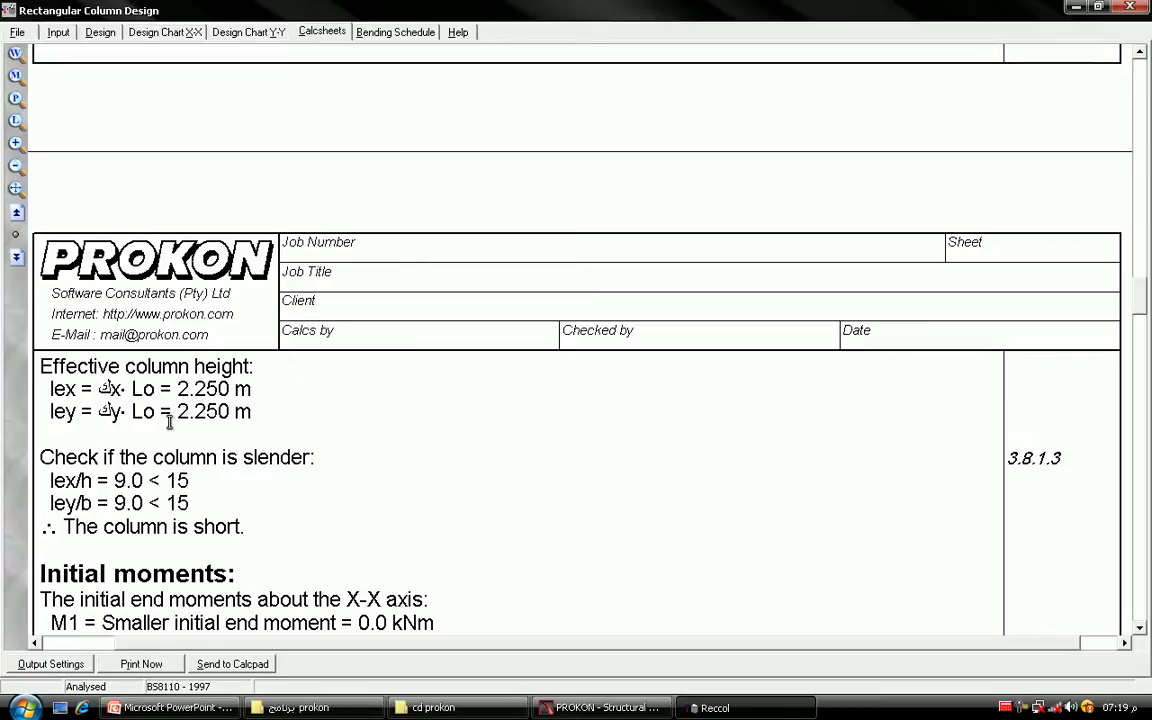
{"action": "scroll", "coordinate": [209, 393], "scroll_direction": "down", "scroll_amount": 2}
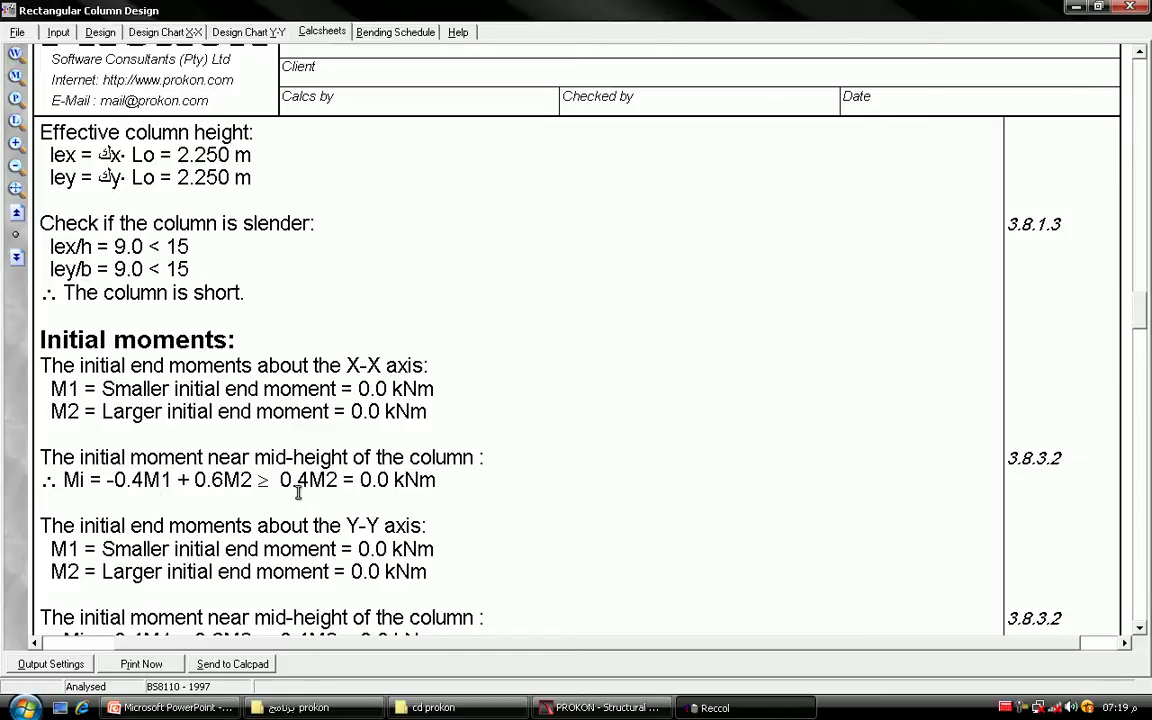
Step: Scroll down to the design summary: 924.0 kN load case needing 528 mm² (0.85%) steel
{"action": "scroll", "coordinate": [288, 465], "scroll_direction": "down", "scroll_amount": 1}
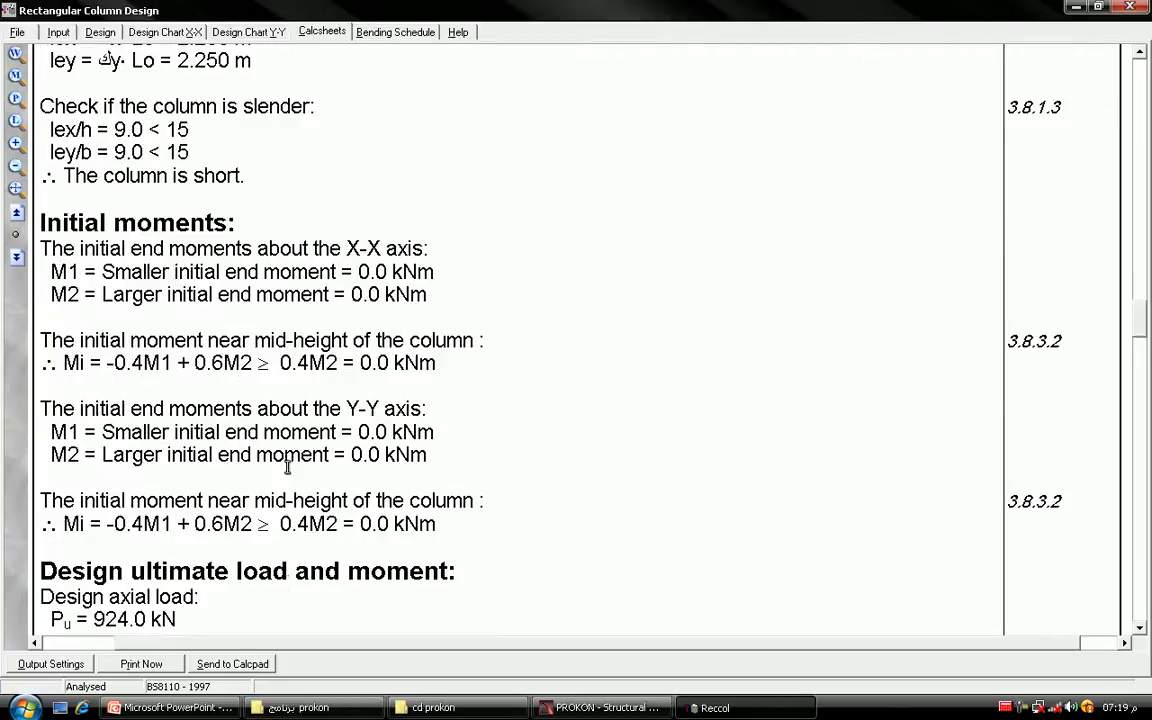
{"action": "scroll", "coordinate": [285, 465], "scroll_direction": "down", "scroll_amount": 1}
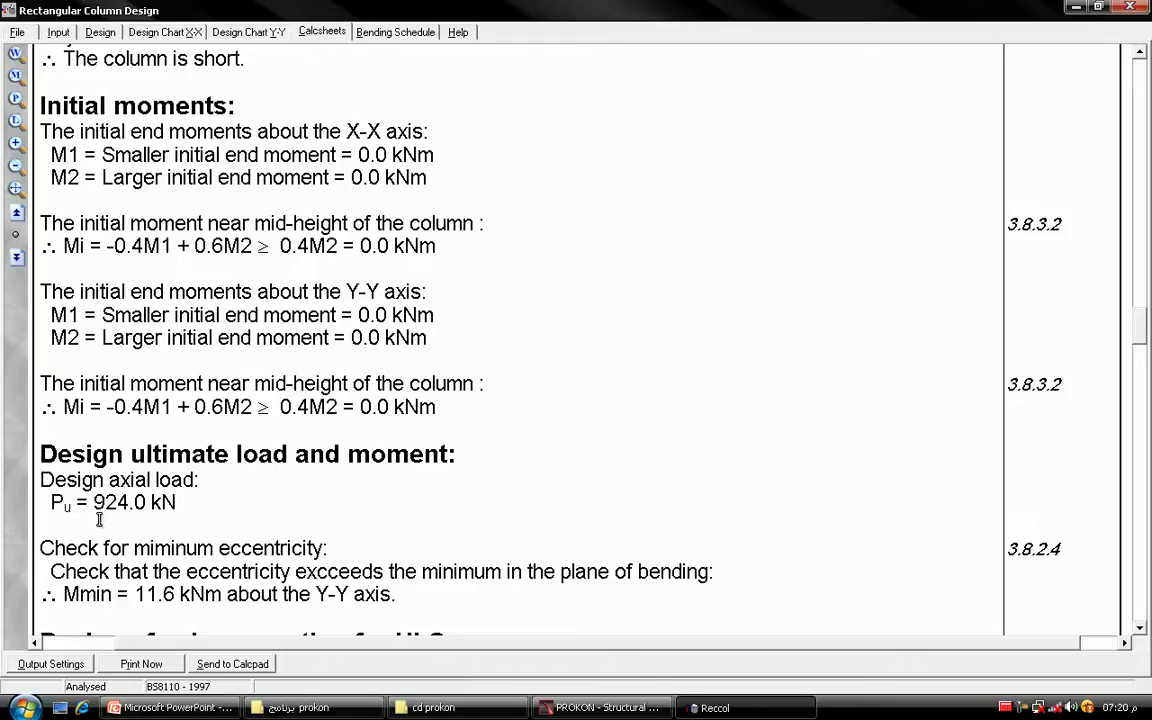
{"action": "scroll", "coordinate": [123, 520], "scroll_direction": "down", "scroll_amount": 1}
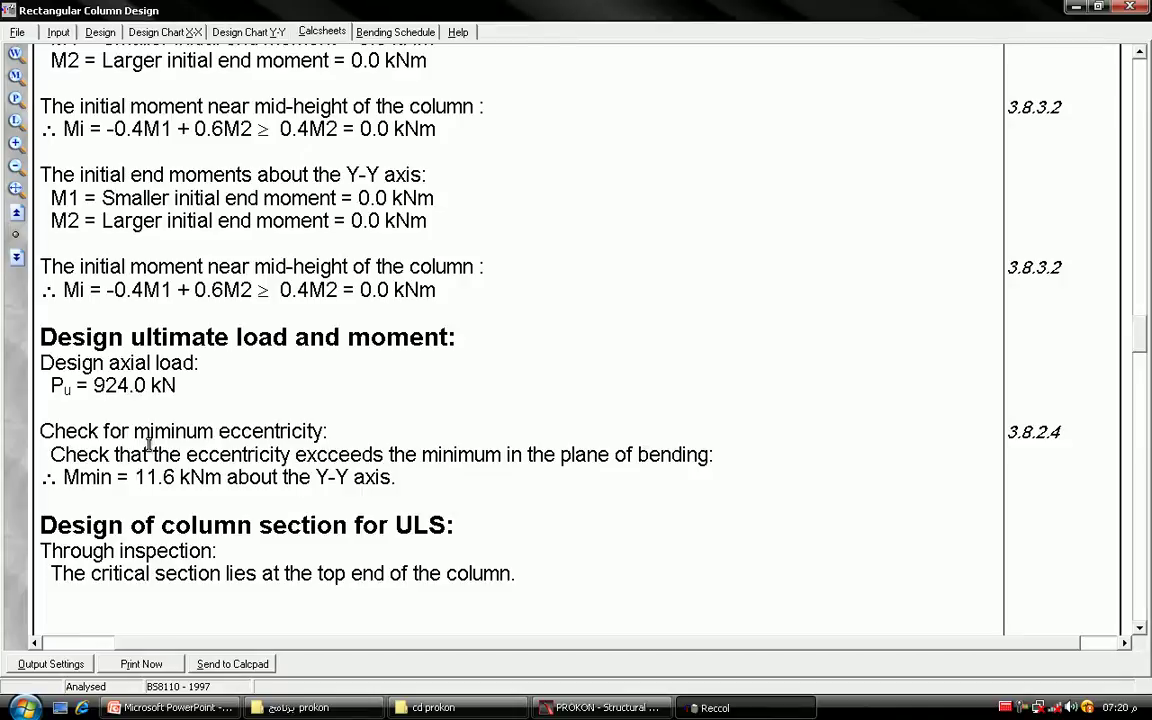
{"action": "scroll", "coordinate": [147, 453], "scroll_direction": "down", "scroll_amount": 2}
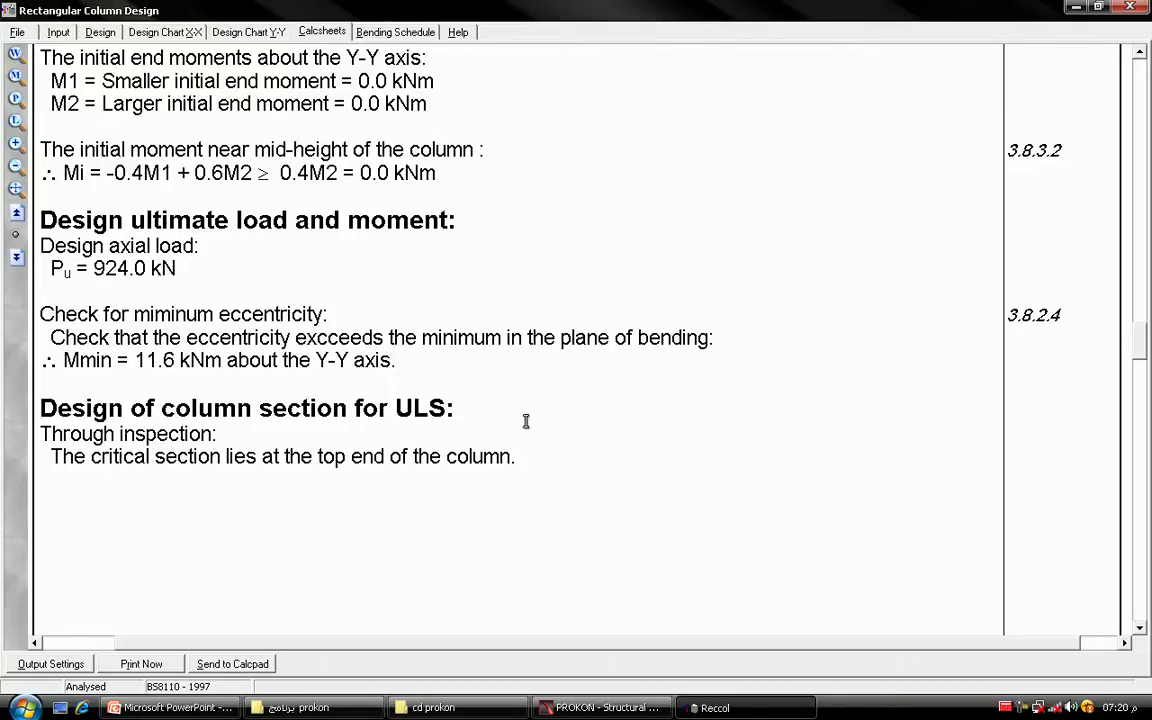
{"action": "scroll", "coordinate": [310, 392], "scroll_direction": "down", "scroll_amount": 5}
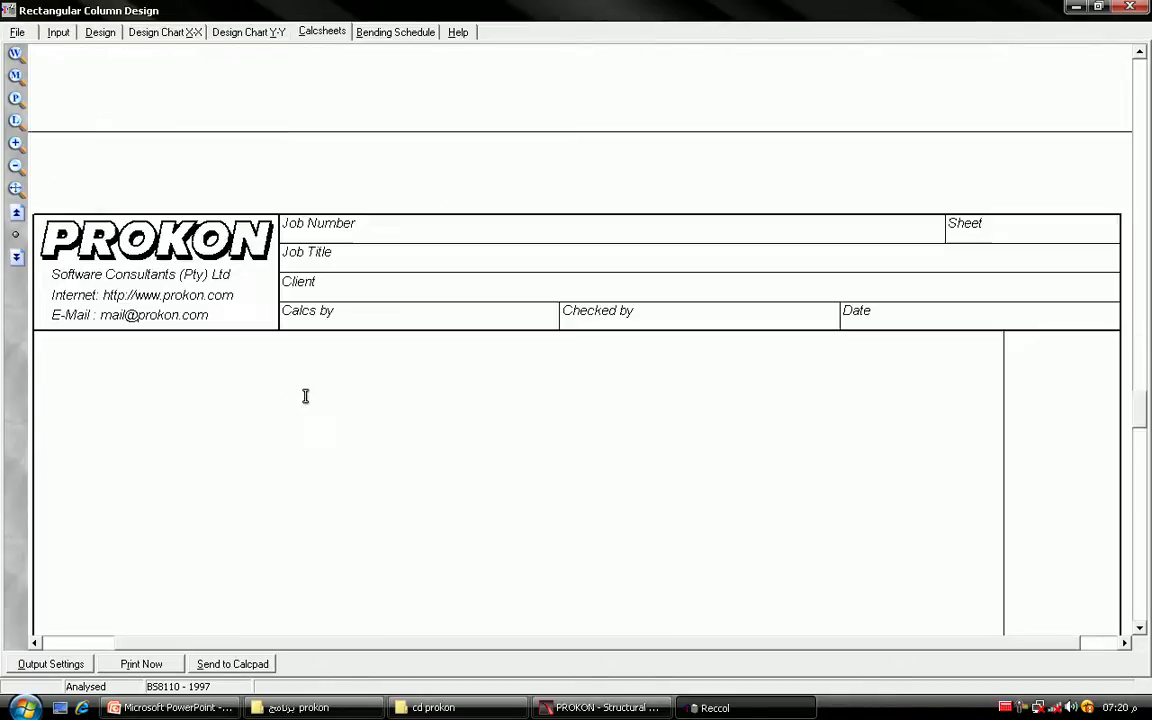
{"action": "scroll", "coordinate": [305, 400], "scroll_direction": "down", "scroll_amount": 5}
{"action": "scroll", "coordinate": [285, 358], "scroll_direction": "up", "scroll_amount": 3}
{"action": "scroll", "coordinate": [285, 358], "scroll_direction": "down", "scroll_amount": 5}
{"action": "scroll", "coordinate": [283, 375], "scroll_direction": "up", "scroll_amount": 5}
{"action": "scroll", "coordinate": [278, 375], "scroll_direction": "down", "scroll_amount": 2}
{"action": "scroll", "coordinate": [278, 360], "scroll_direction": "down", "scroll_amount": 4}
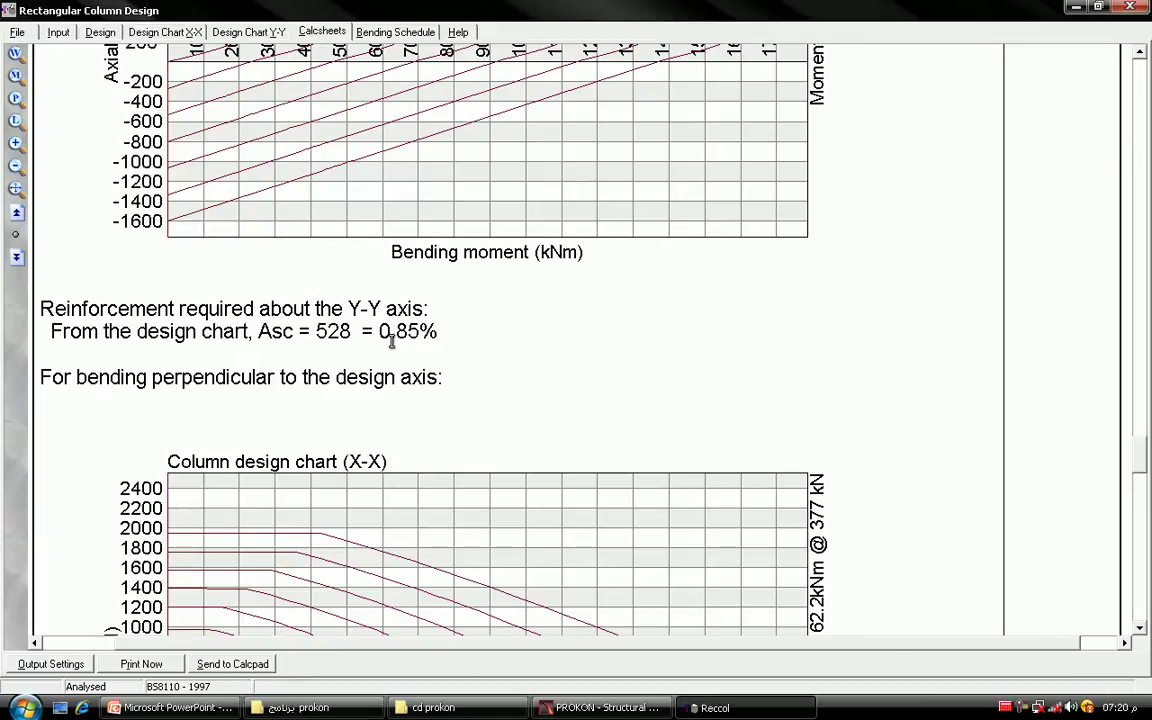
{"action": "scroll", "coordinate": [263, 346], "scroll_direction": "up", "scroll_amount": 2}
{"action": "scroll", "coordinate": [263, 344], "scroll_direction": "down", "scroll_amount": 3}
{"action": "scroll", "coordinate": [263, 344], "scroll_direction": "down", "scroll_amount": 5}
Step: Scroll back to the calcsheet top showing 250×250 mm, fcu 30 MPa, fy 450 MPa parameters
{"action": "scroll", "coordinate": [265, 346], "scroll_direction": "down", "scroll_amount": 3}
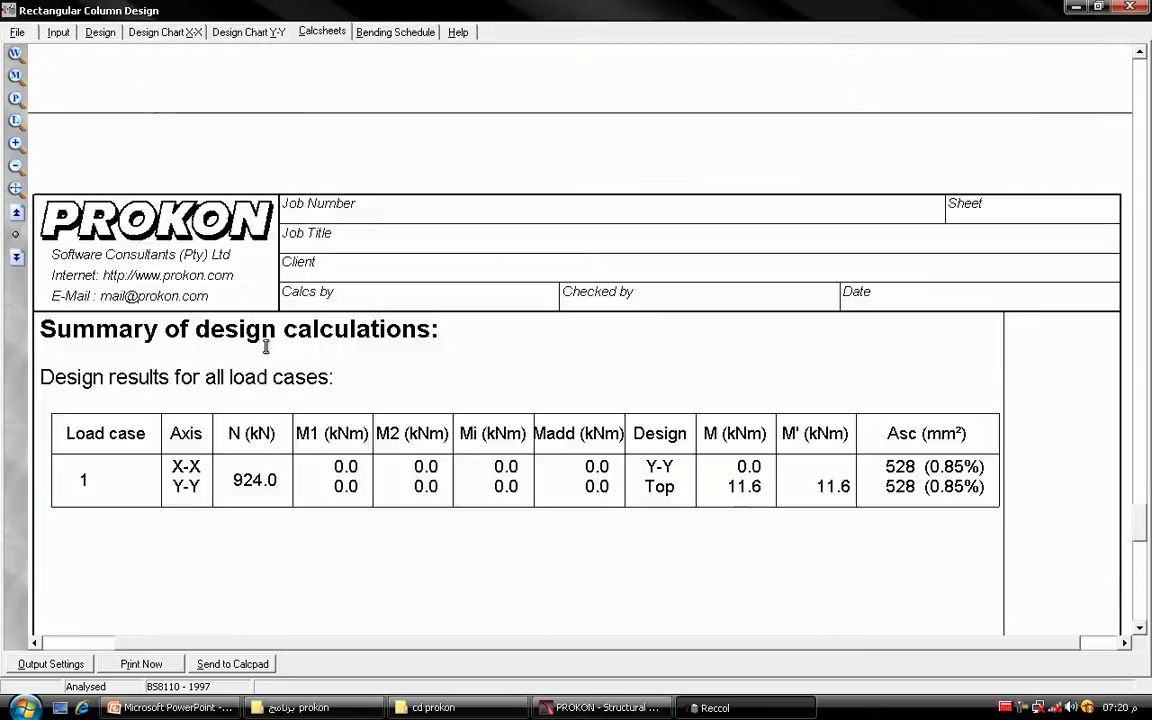
{"action": "scroll", "coordinate": [266, 346], "scroll_direction": "down", "scroll_amount": 3}
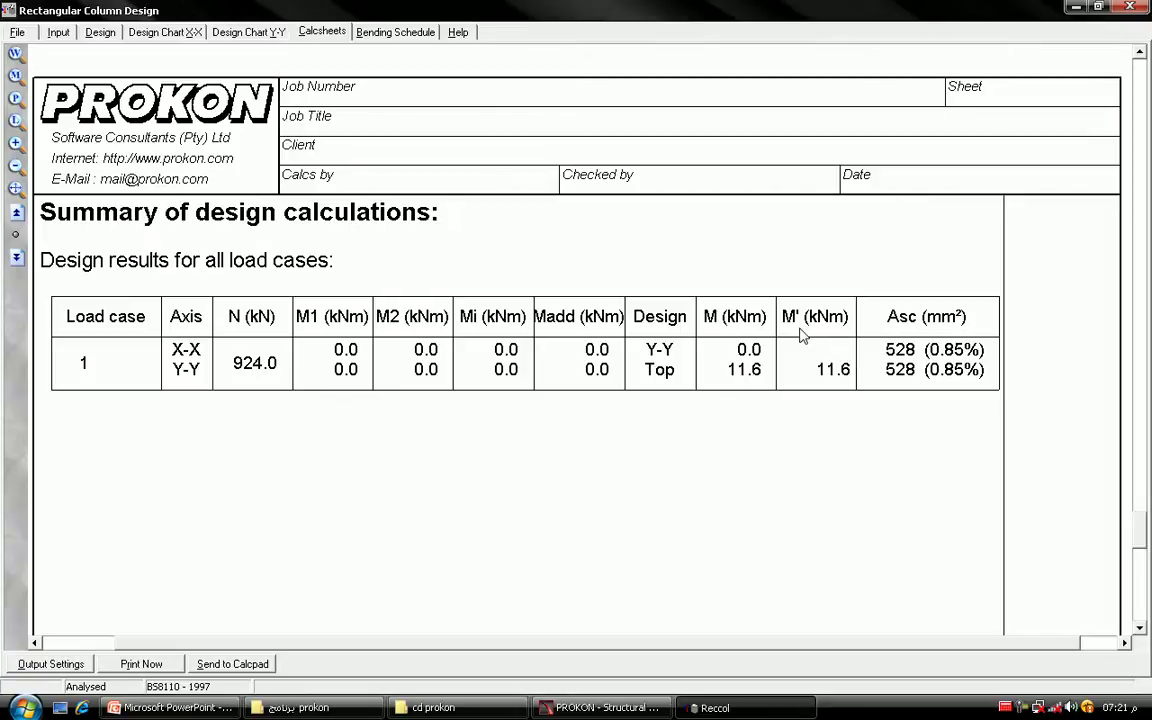
{"action": "scroll", "coordinate": [675, 325], "scroll_direction": "down", "scroll_amount": 5}
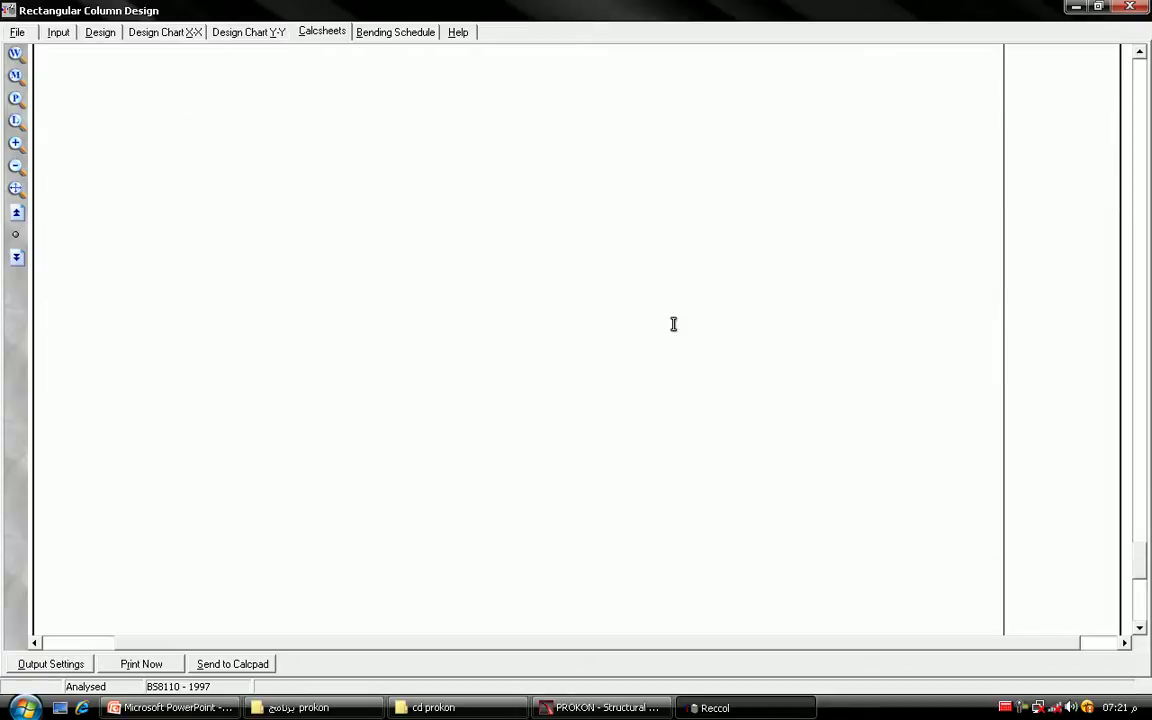
{"action": "scroll", "coordinate": [676, 319], "scroll_direction": "up", "scroll_amount": 5}
{"action": "scroll", "coordinate": [687, 314], "scroll_direction": "up", "scroll_amount": 5}
{"action": "scroll", "coordinate": [687, 314], "scroll_direction": "up", "scroll_amount": 5}
{"action": "scroll", "coordinate": [688, 283], "scroll_direction": "up", "scroll_amount": 5}
{"action": "scroll", "coordinate": [688, 283], "scroll_direction": "up", "scroll_amount": 5}
{"action": "scroll", "coordinate": [688, 283], "scroll_direction": "up", "scroll_amount": 5}
{"action": "scroll", "coordinate": [688, 281], "scroll_direction": "up", "scroll_amount": 5}
{"action": "scroll", "coordinate": [688, 281], "scroll_direction": "up", "scroll_amount": 5}
{"action": "scroll", "coordinate": [688, 281], "scroll_direction": "up", "scroll_amount": 5}
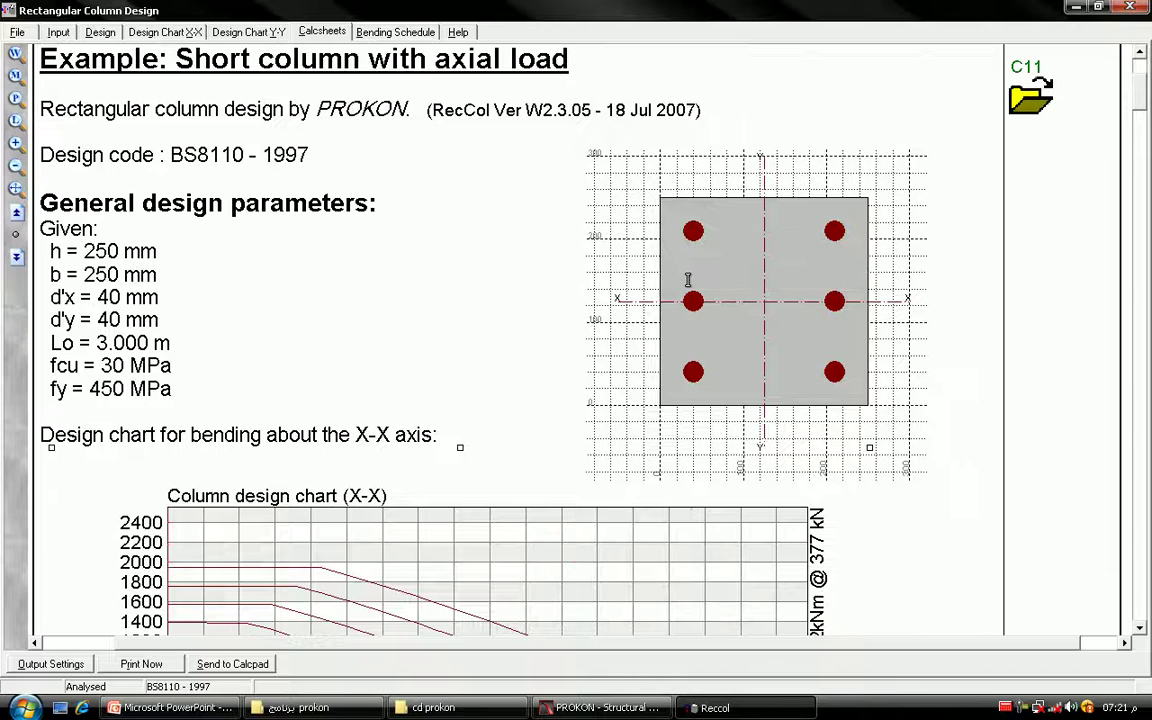